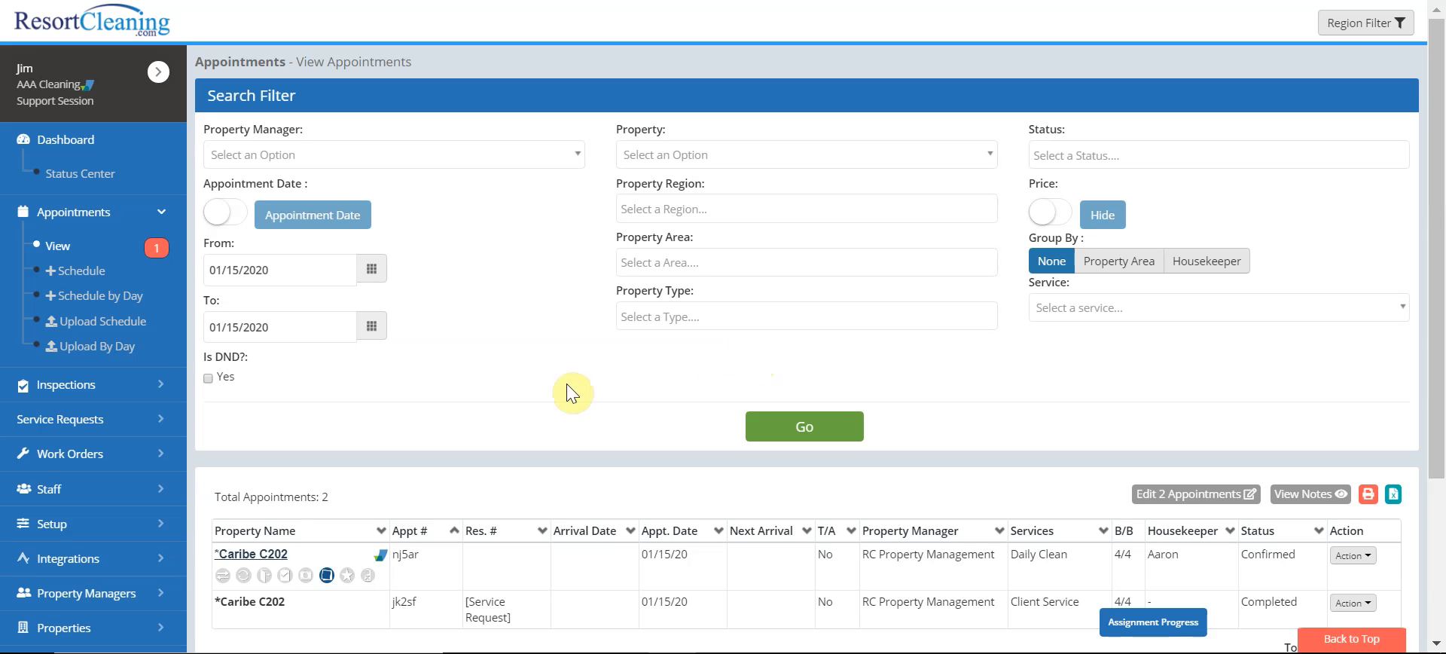
Scroll the sidebar down toward Settings while viewing the 01/15/2020 appointments list
{"action": "scroll", "coordinate": [96, 336], "scroll_direction": "down", "scroll_amount": 5}
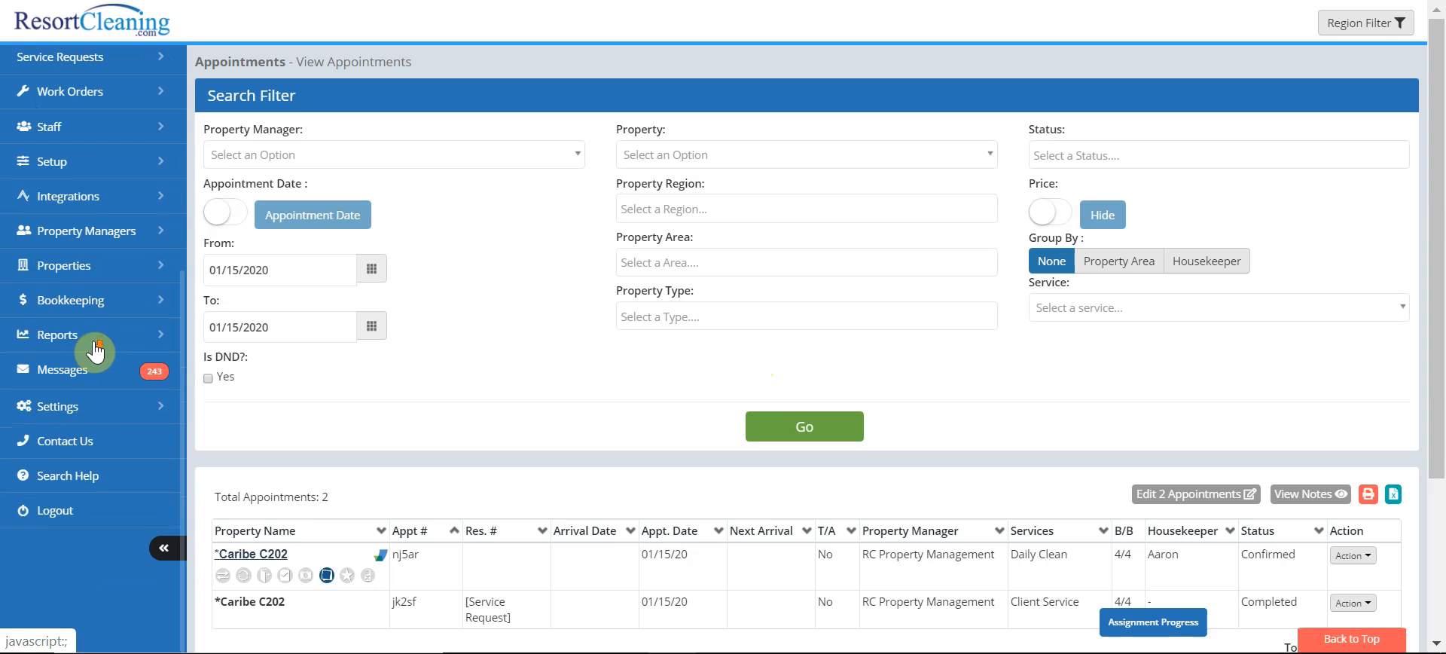
Open My Account's Additional Features, showing House Attendant enabled with a 20-unit daily target
{"action": "left_click", "coordinate": [89, 407]}
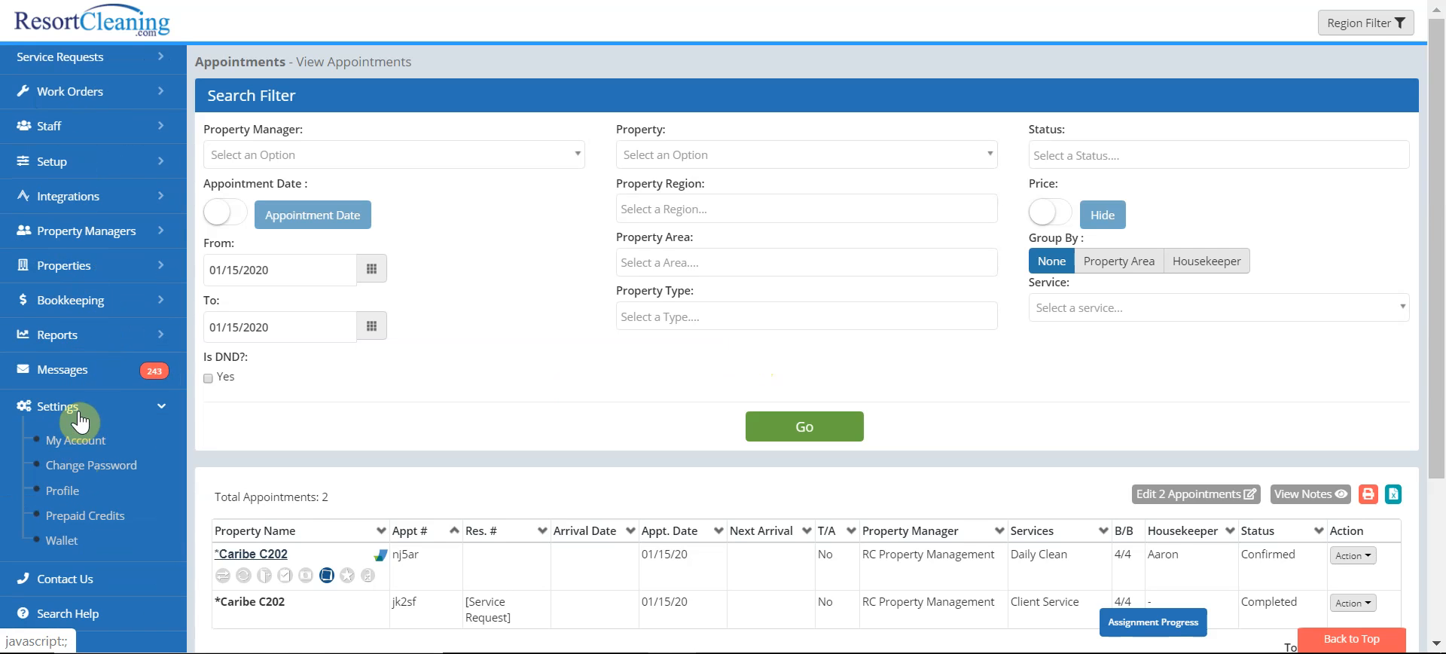
{"action": "left_click", "coordinate": [83, 443]}
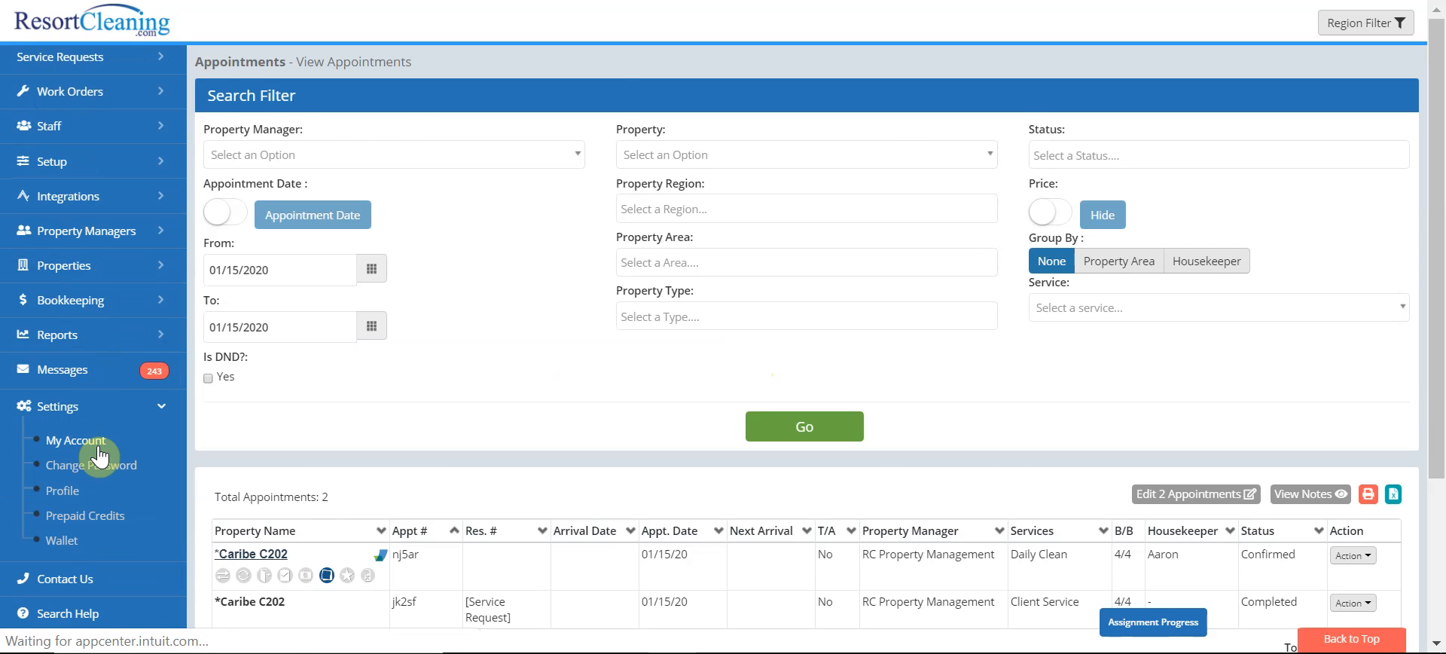
{"action": "left_click", "coordinate": [861, 93]}
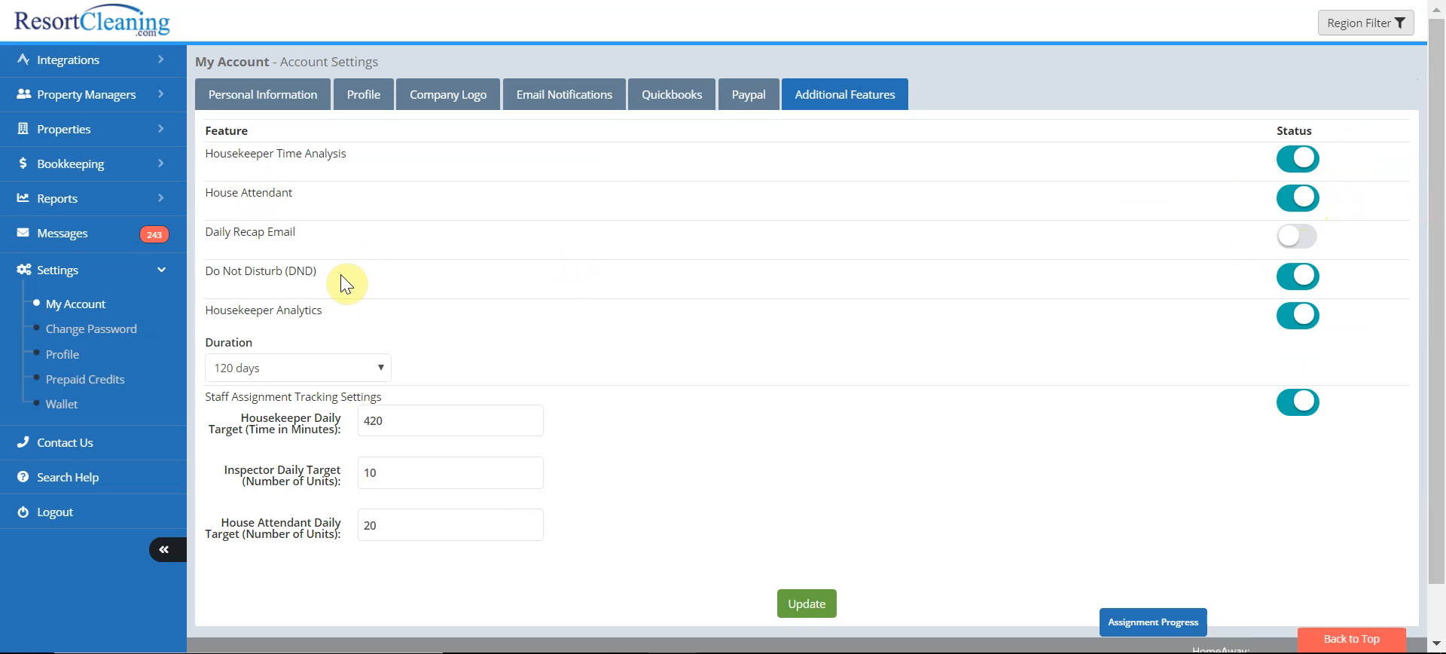
{"action": "scroll", "coordinate": [55, 200], "scroll_direction": "up", "scroll_amount": 5}
{"action": "left_click", "coordinate": [72, 180]}
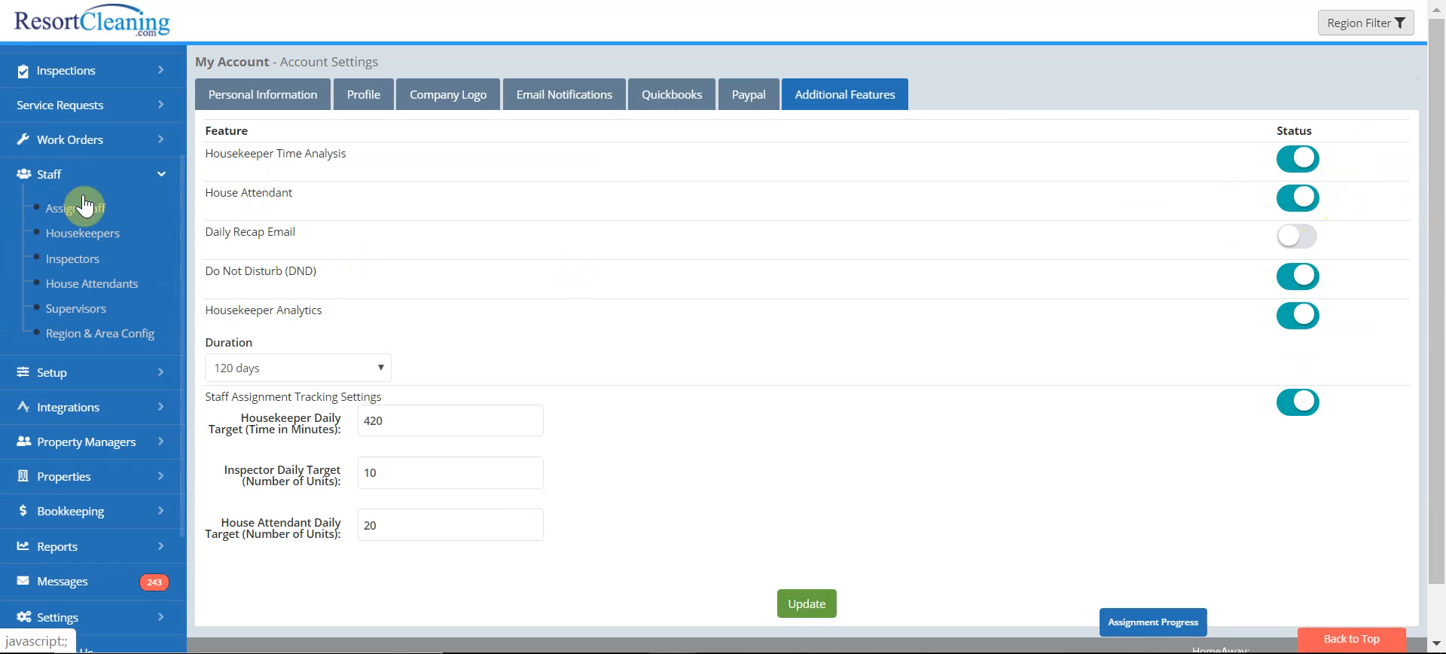
Display the Staff – House Attendants list with two active attendants and their user IDs and PINs
{"action": "left_click", "coordinate": [81, 289]}
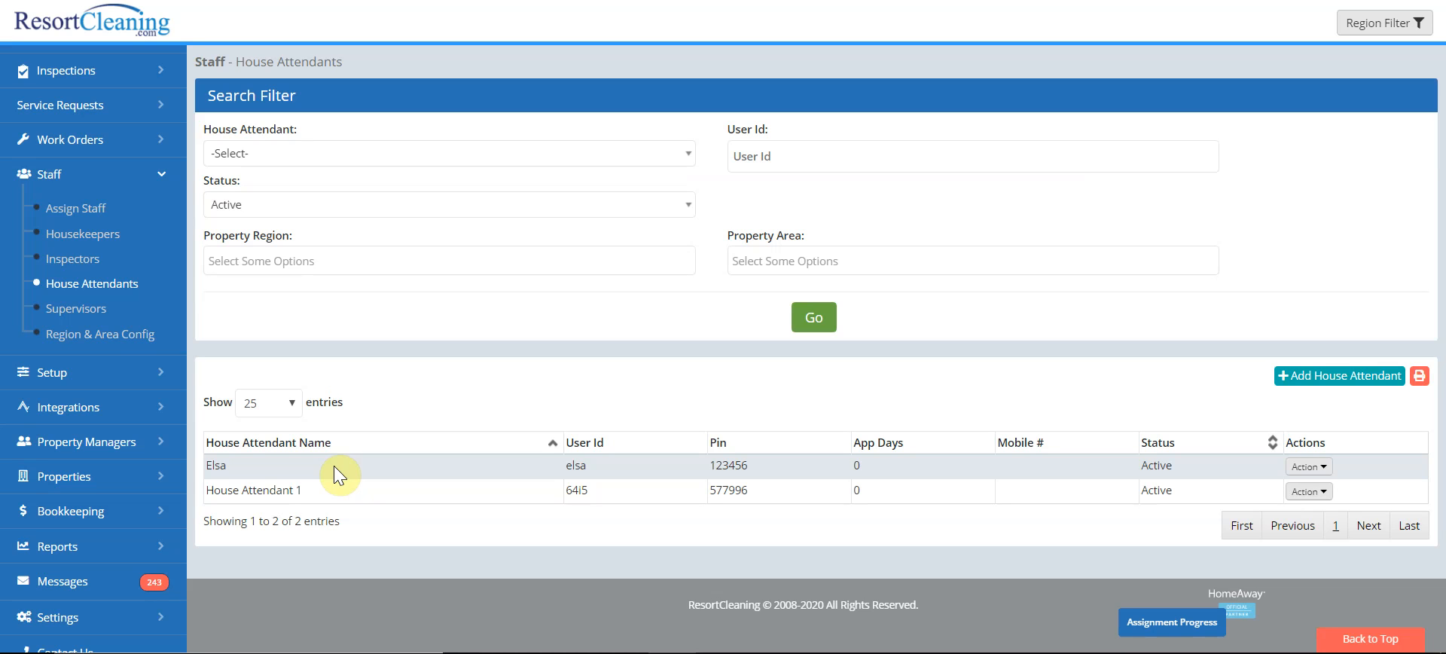
{"action": "left_click", "coordinate": [128, 372]}
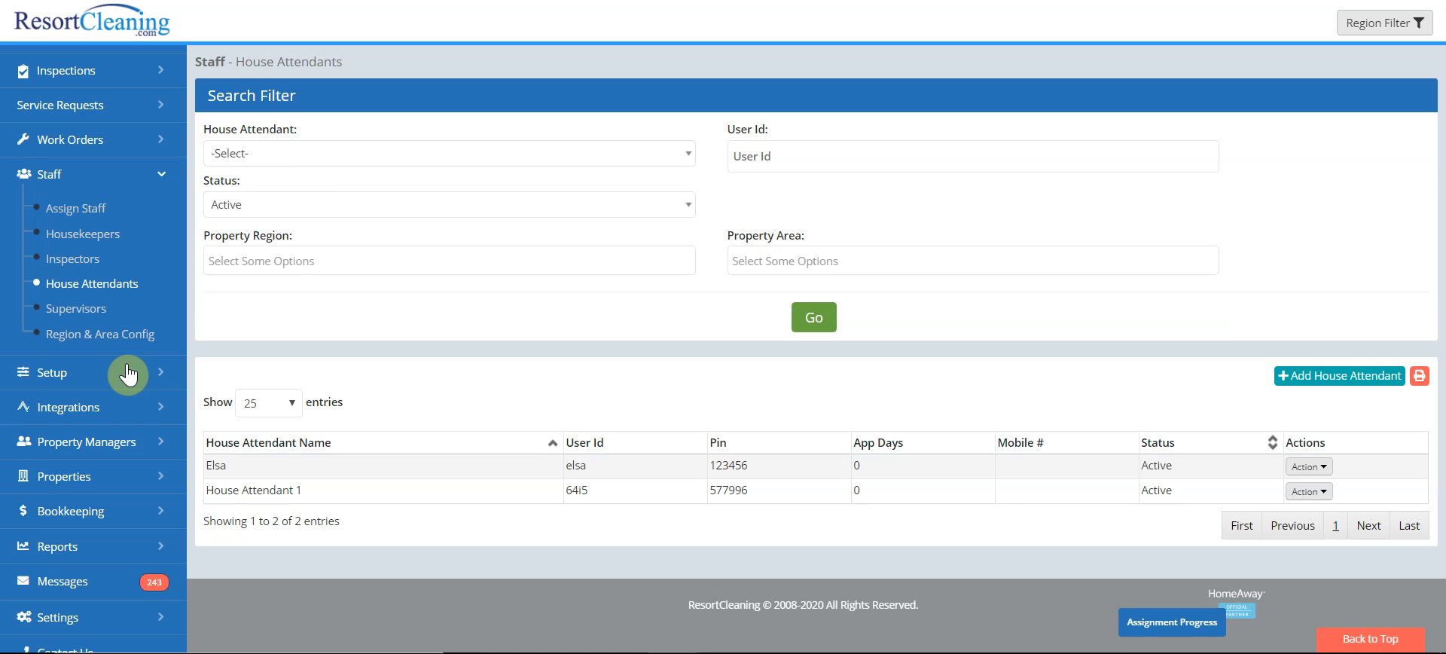
{"action": "left_click", "coordinate": [128, 372]}
Add a support task named 'Drop off clean linens' under Setup > Support Tasks
{"action": "left_click", "coordinate": [78, 246]}
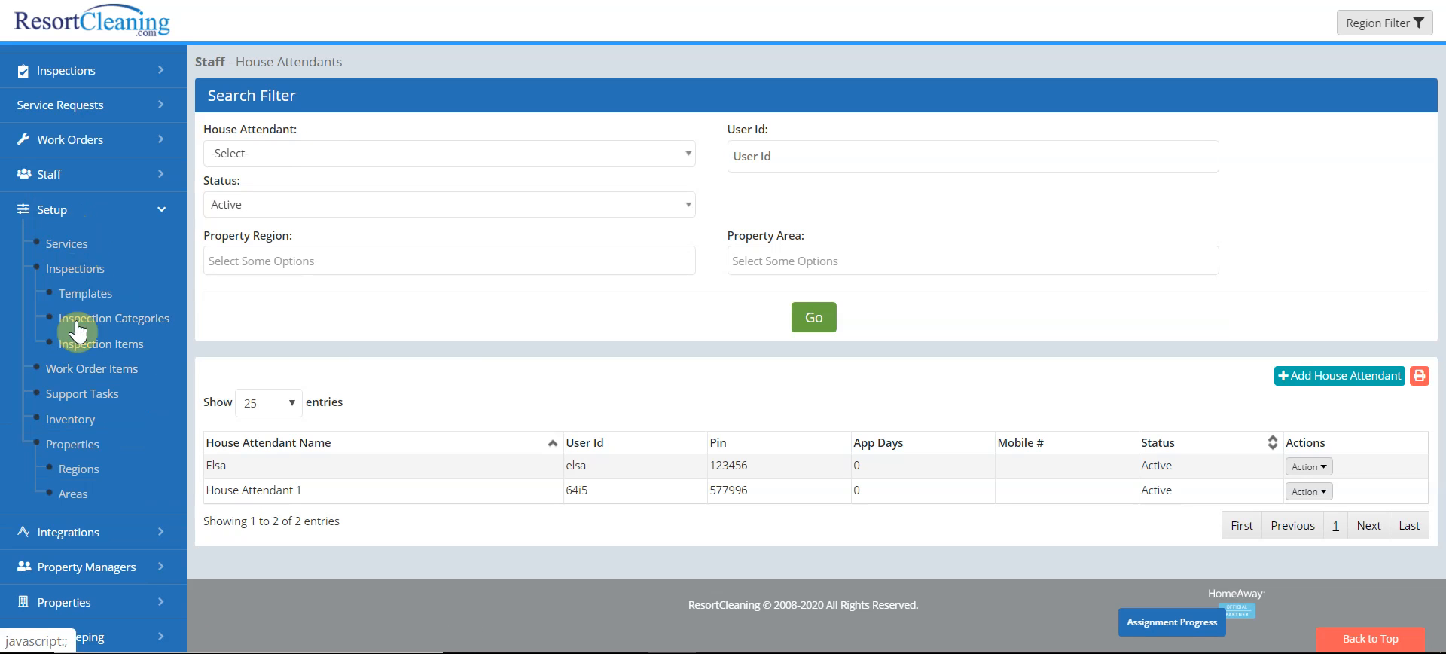
{"action": "left_click", "coordinate": [102, 399]}
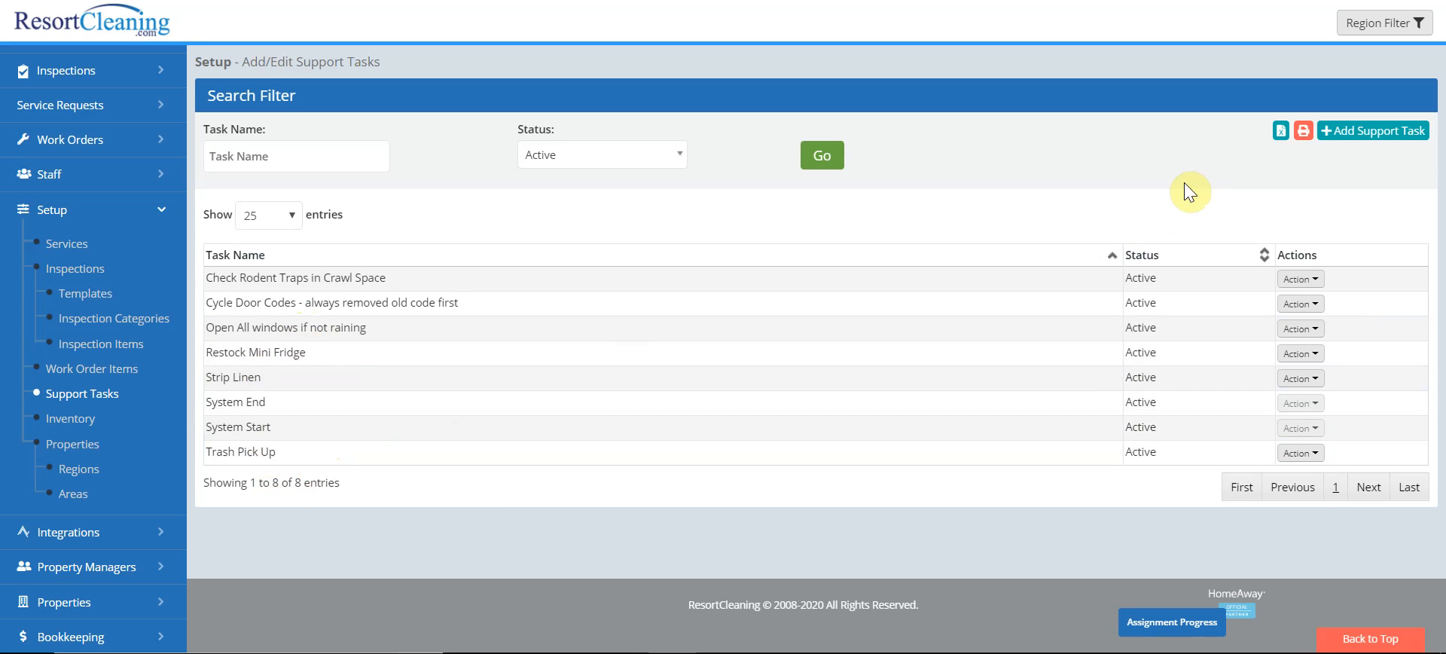
{"action": "left_click", "coordinate": [1397, 130]}
{"action": "left_click", "coordinate": [532, 171]}
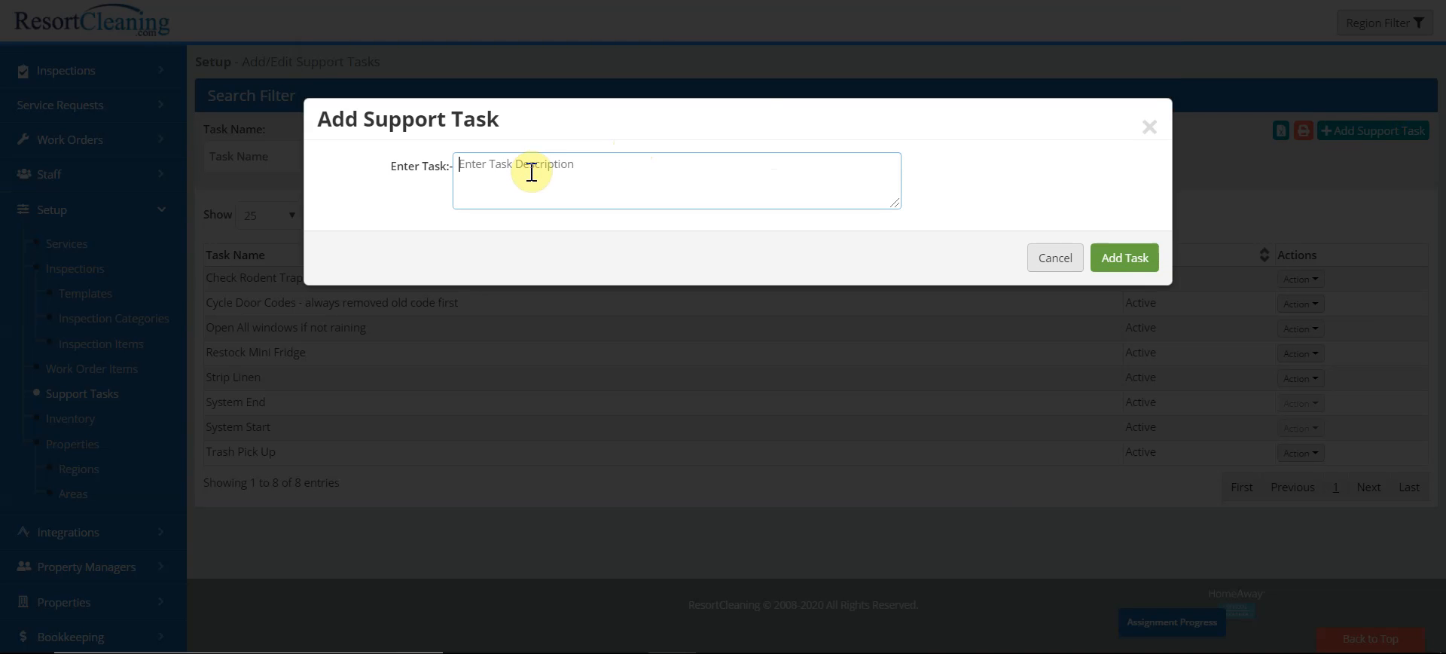
{"action": "type", "text": "Drop off clean linens"}
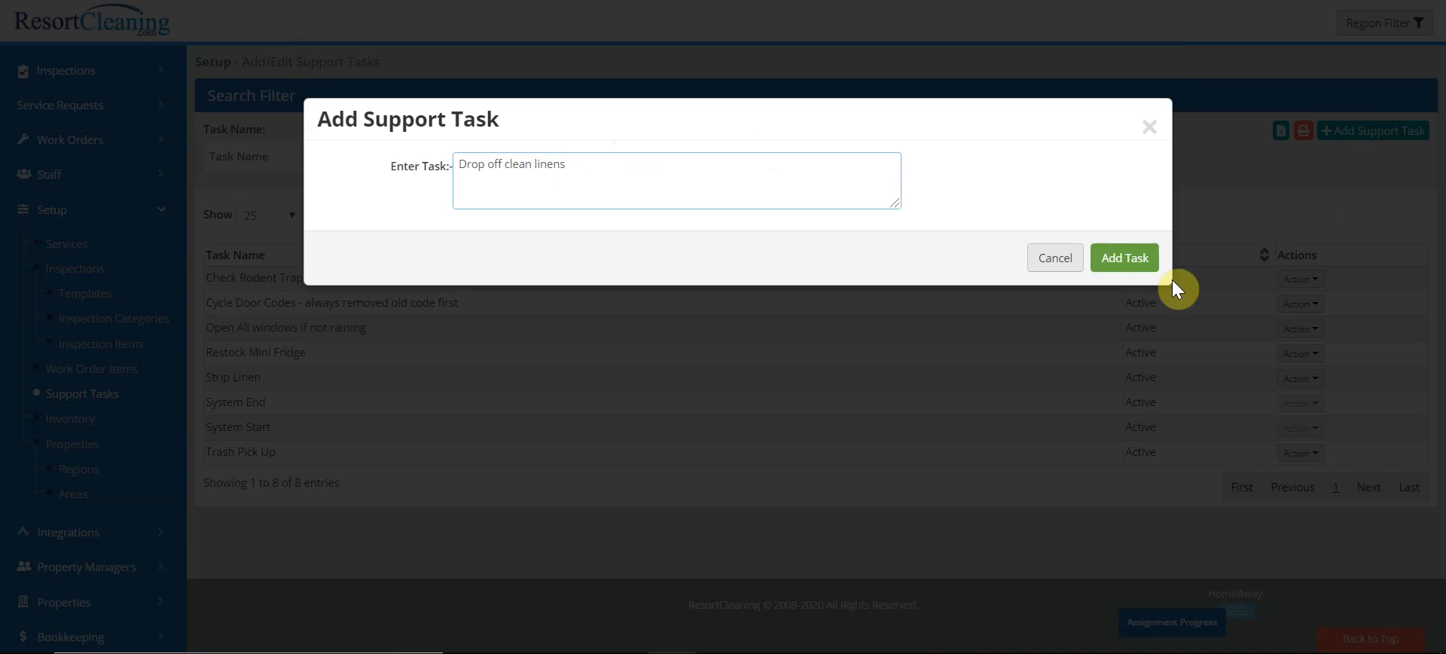
{"action": "left_click", "coordinate": [1130, 256]}
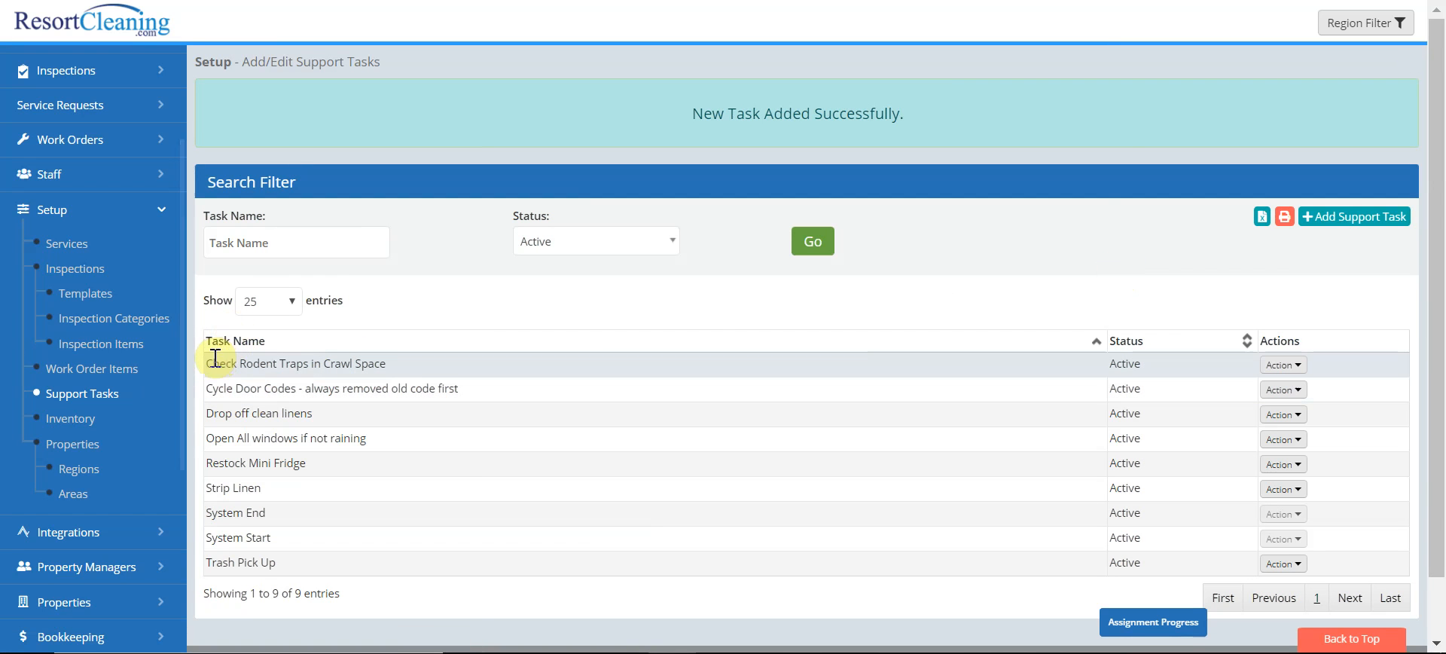
{"action": "left_click", "coordinate": [68, 246]}
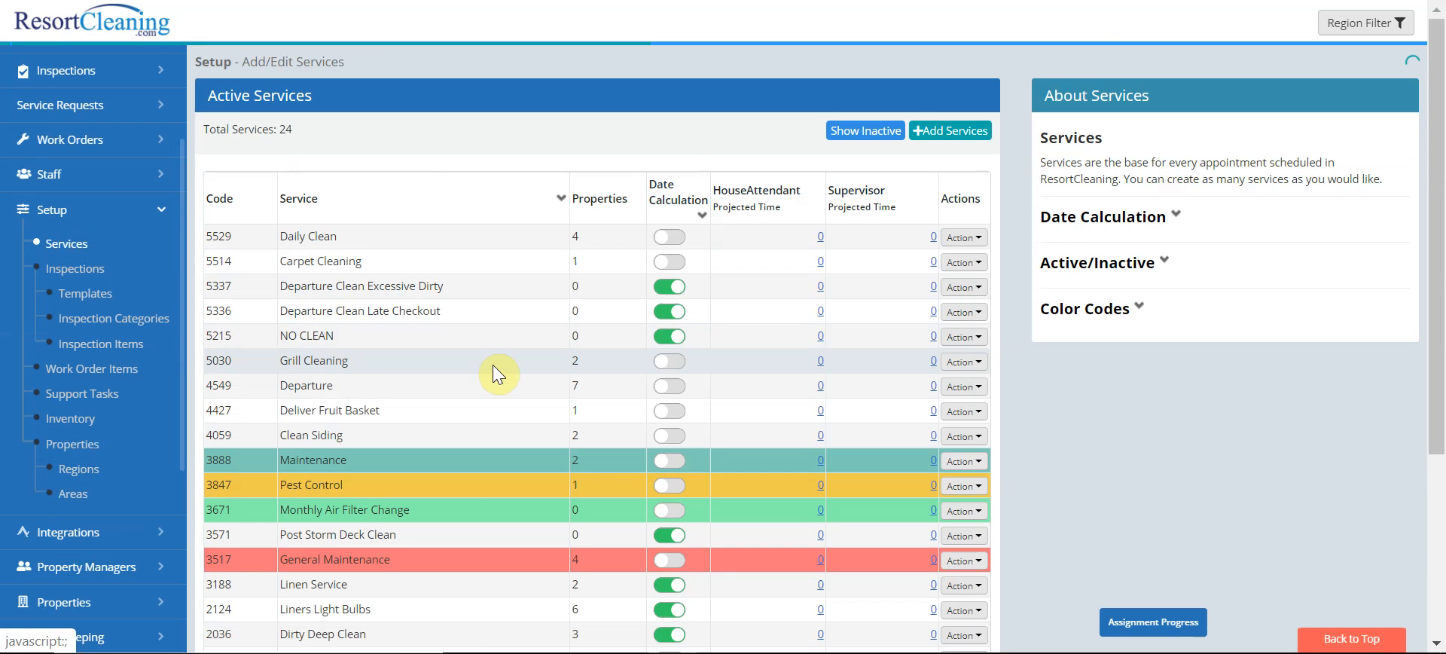
Edit the Departure Clean service to include the 'Drop off clean linens' support task and save
{"action": "scroll", "coordinate": [493, 365], "scroll_direction": "down", "scroll_amount": 2}
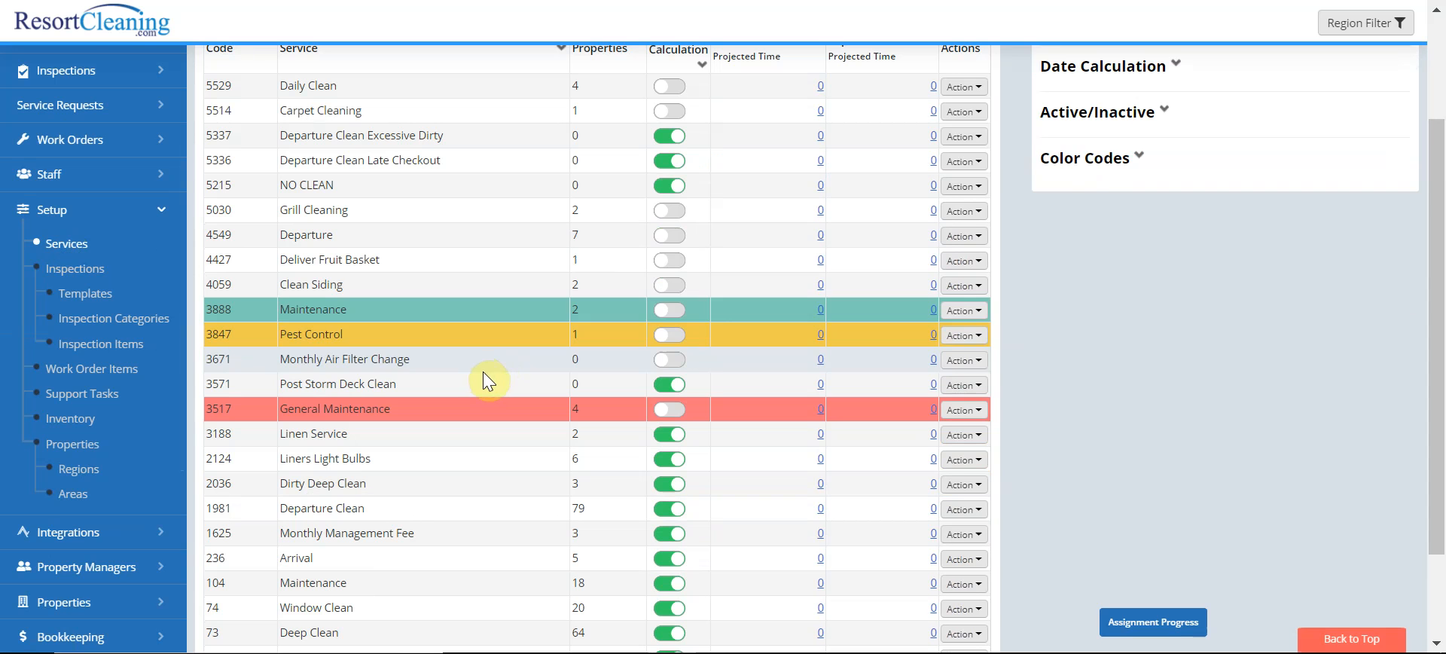
{"action": "left_click", "coordinate": [481, 369]}
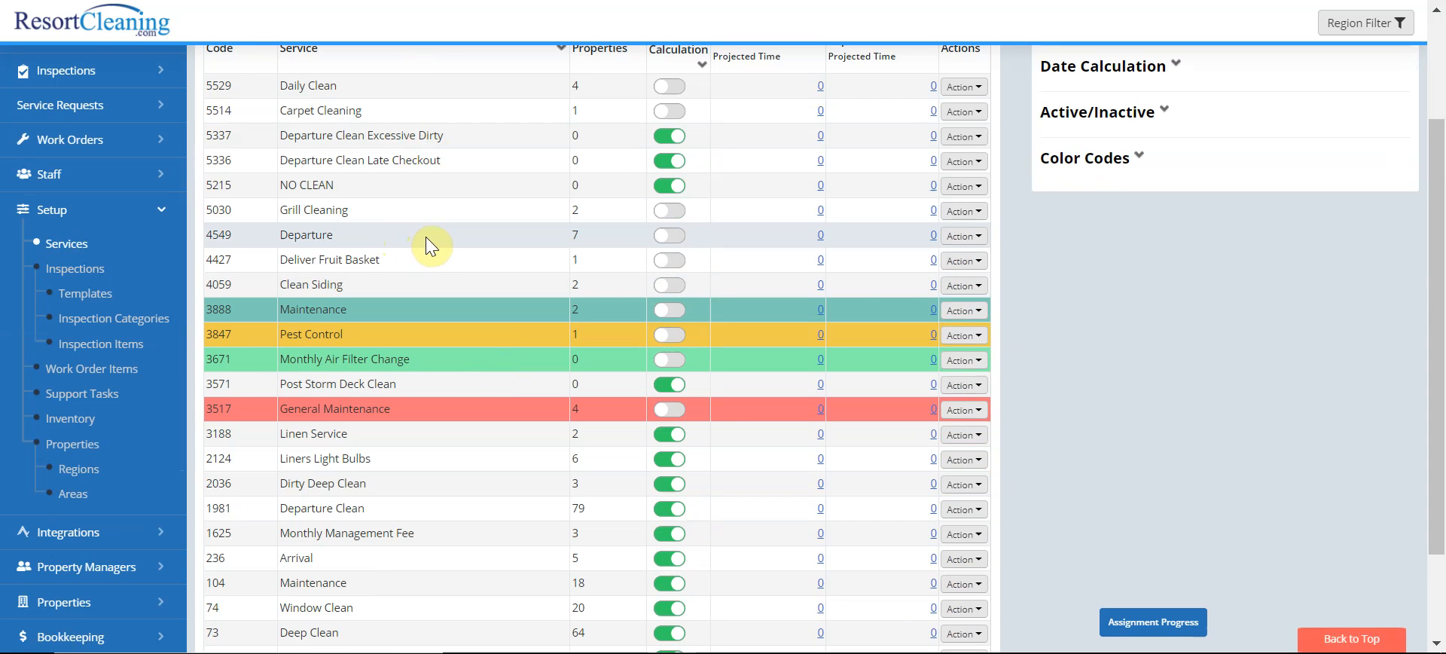
{"action": "scroll", "coordinate": [427, 236], "scroll_direction": "down", "scroll_amount": 2}
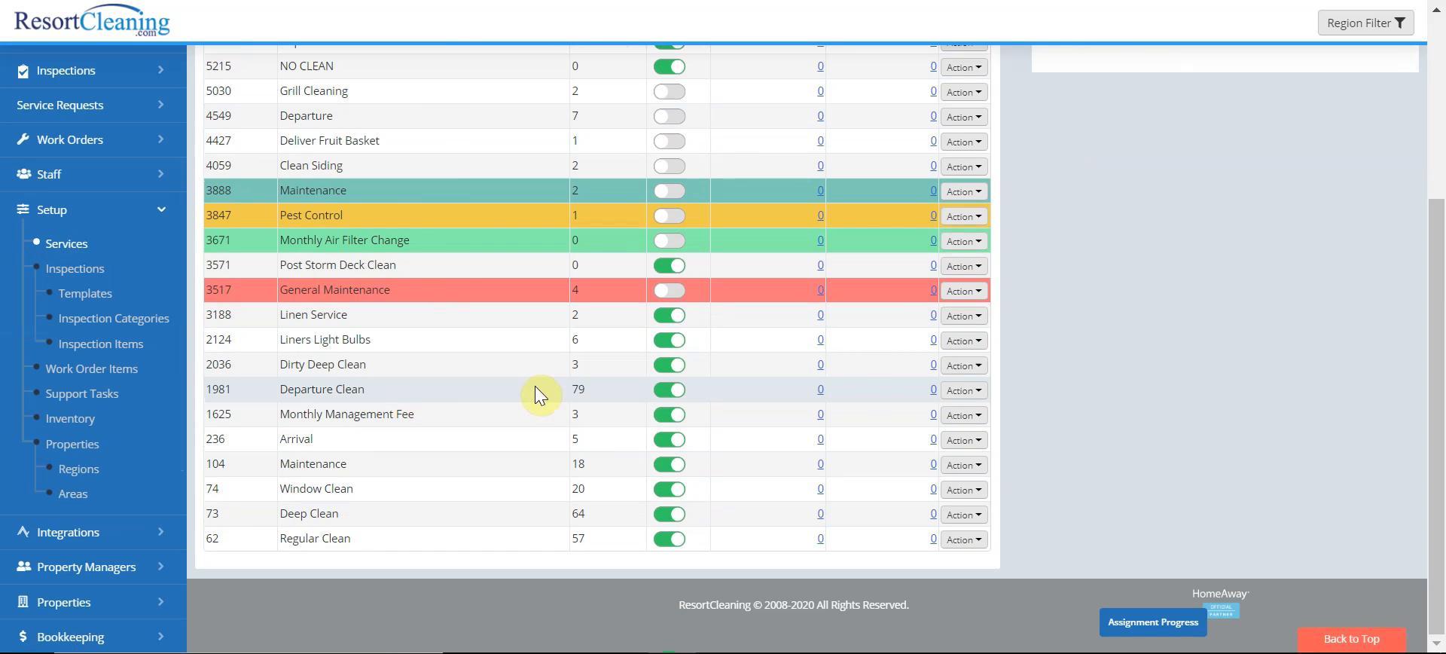
{"action": "left_click", "coordinate": [960, 390]}
{"action": "left_click", "coordinate": [886, 421]}
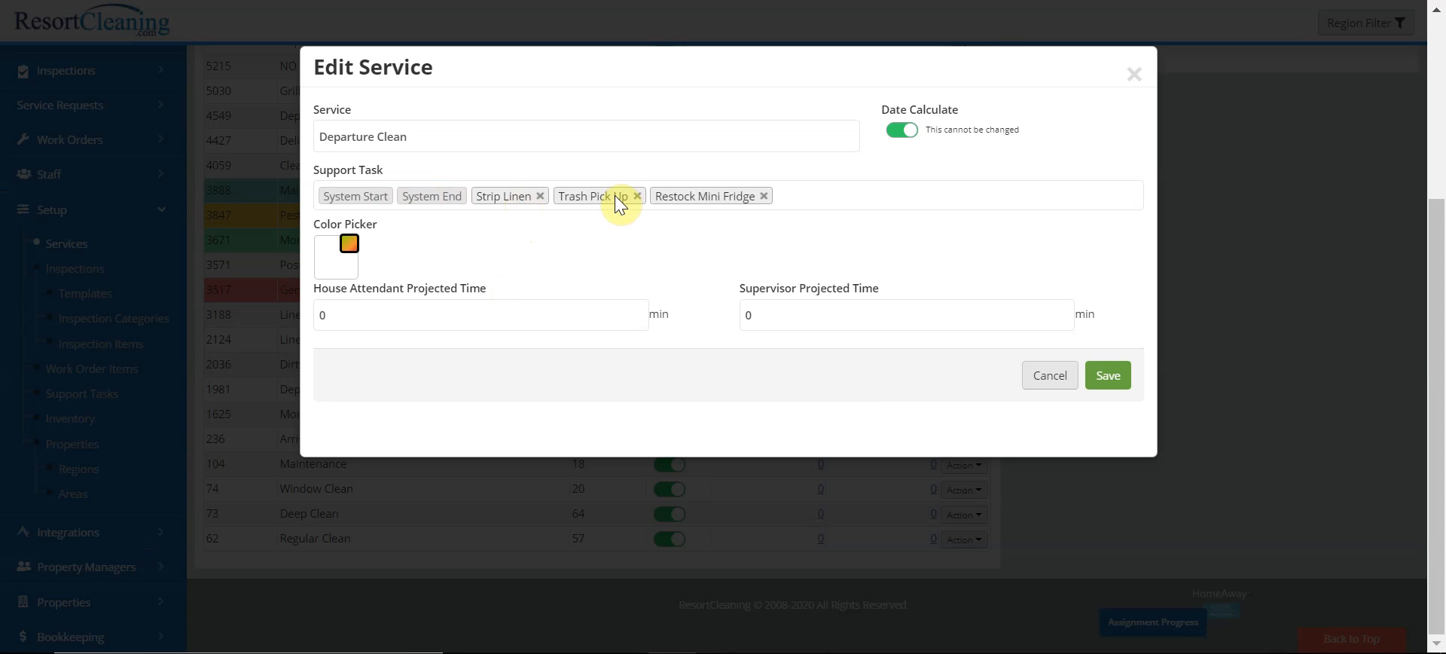
{"action": "left_click", "coordinate": [827, 197]}
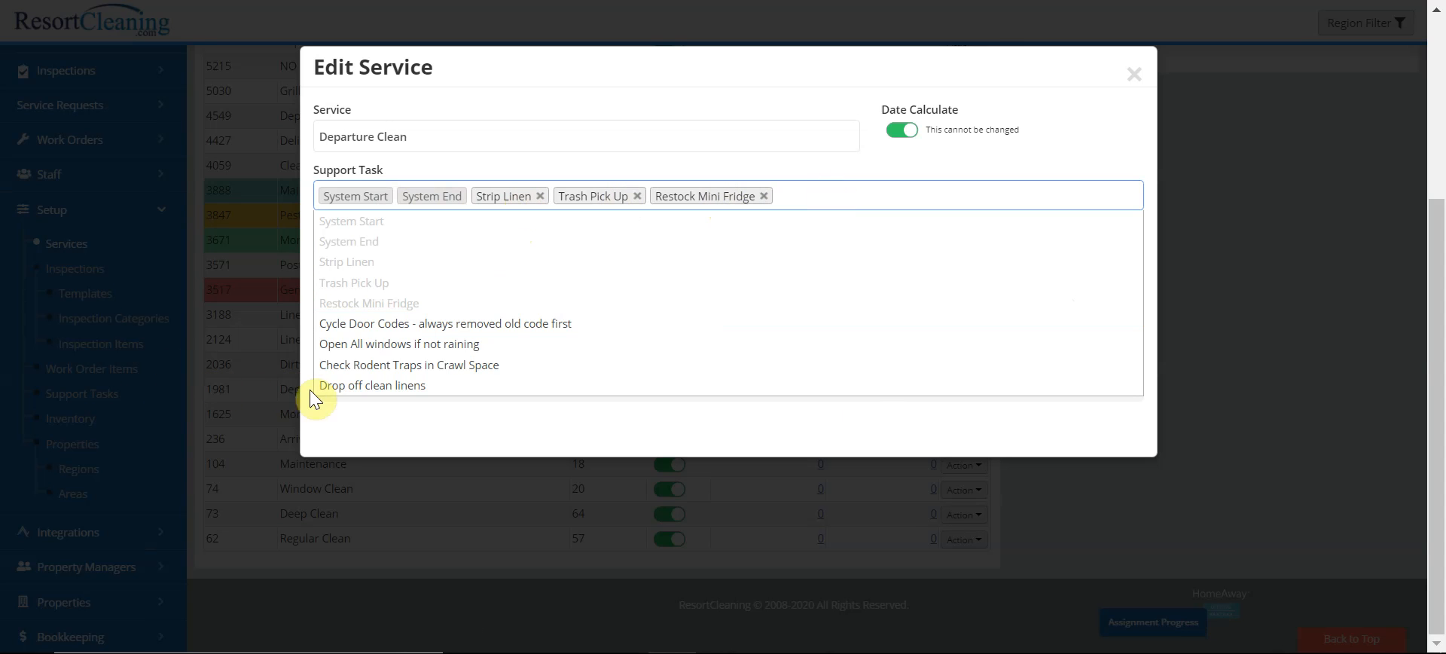
{"action": "left_click", "coordinate": [353, 386]}
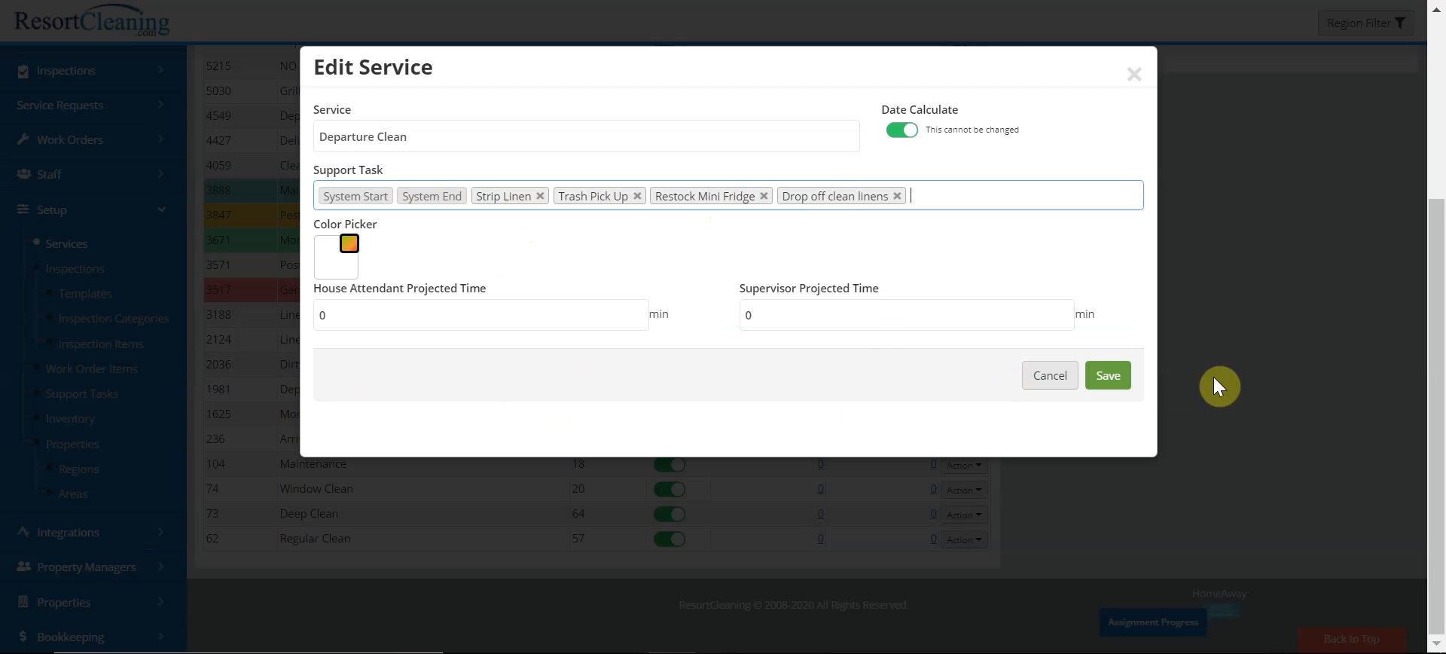
{"action": "left_click", "coordinate": [1121, 381]}
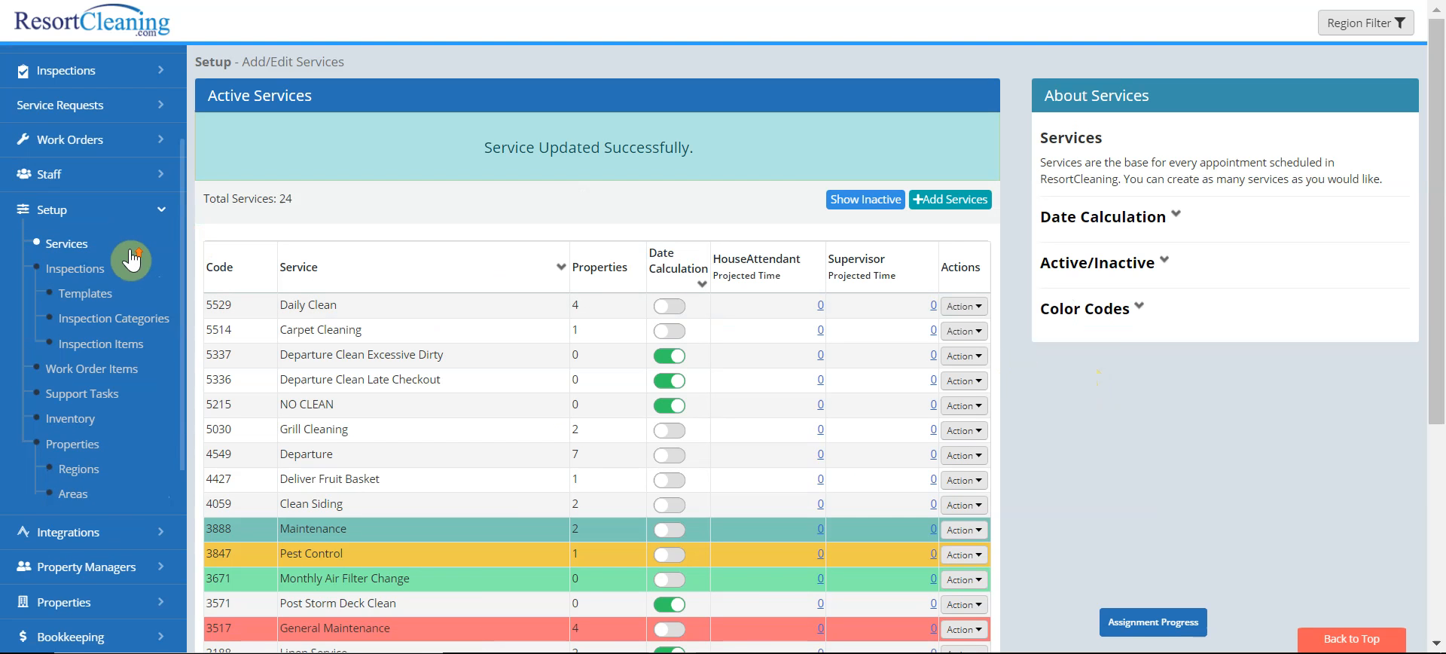
{"action": "scroll", "coordinate": [140, 279], "scroll_direction": "up", "scroll_amount": 3}
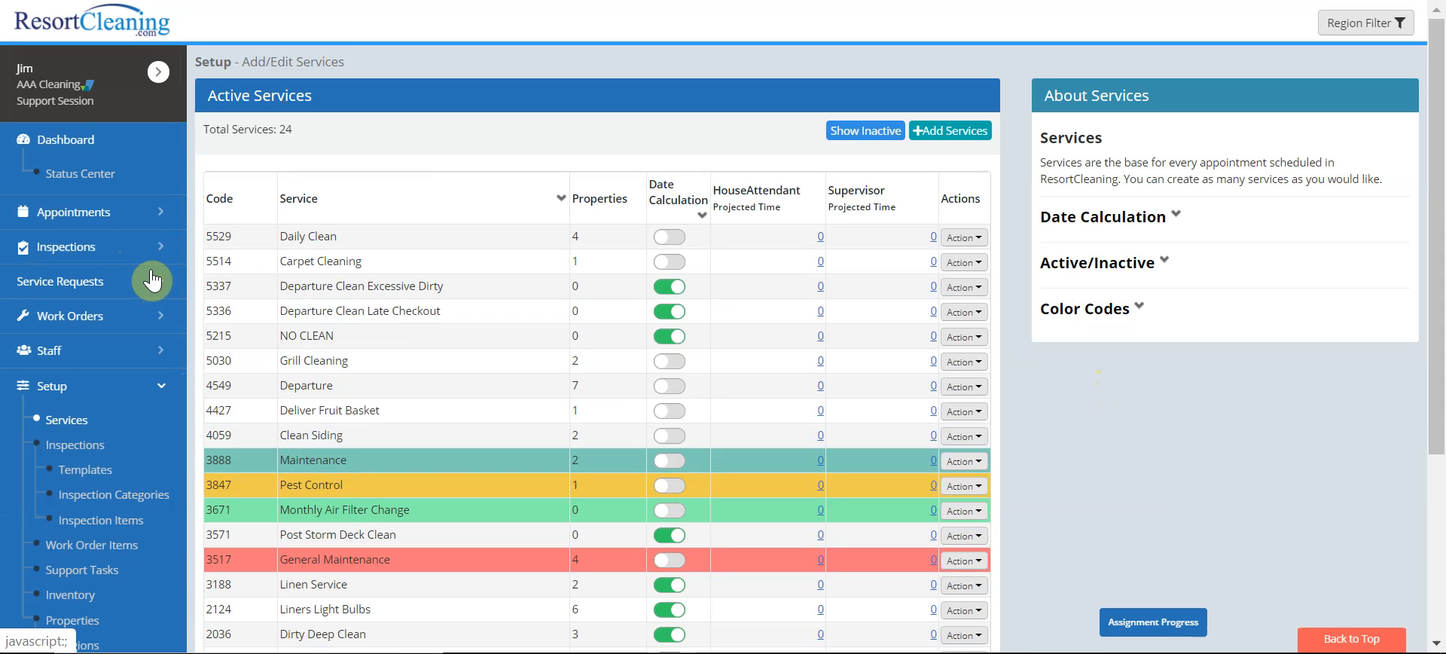
Start a new appointment for property Caribe B908 and choose its house attendant
{"action": "left_click", "coordinate": [83, 217]}
{"action": "left_click", "coordinate": [73, 273]}
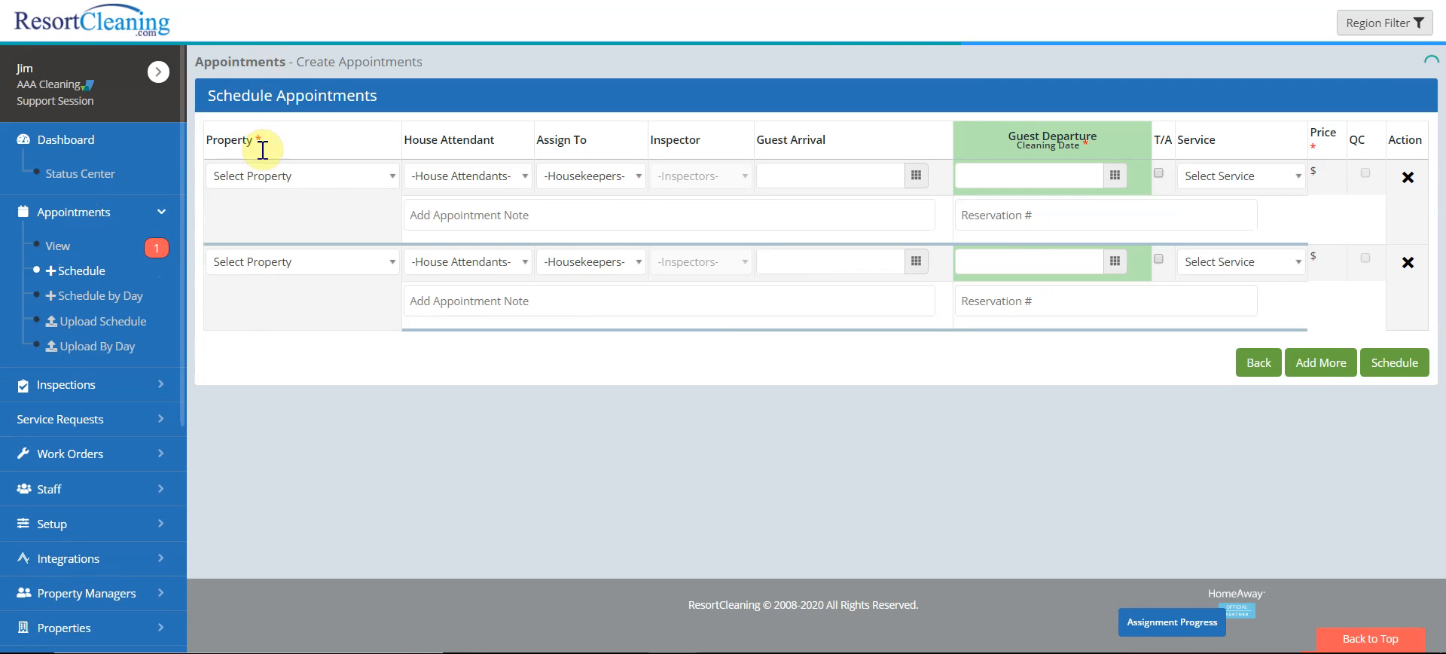
{"action": "left_click", "coordinate": [262, 175]}
{"action": "left_click", "coordinate": [292, 310]}
{"action": "left_click", "coordinate": [490, 162]}
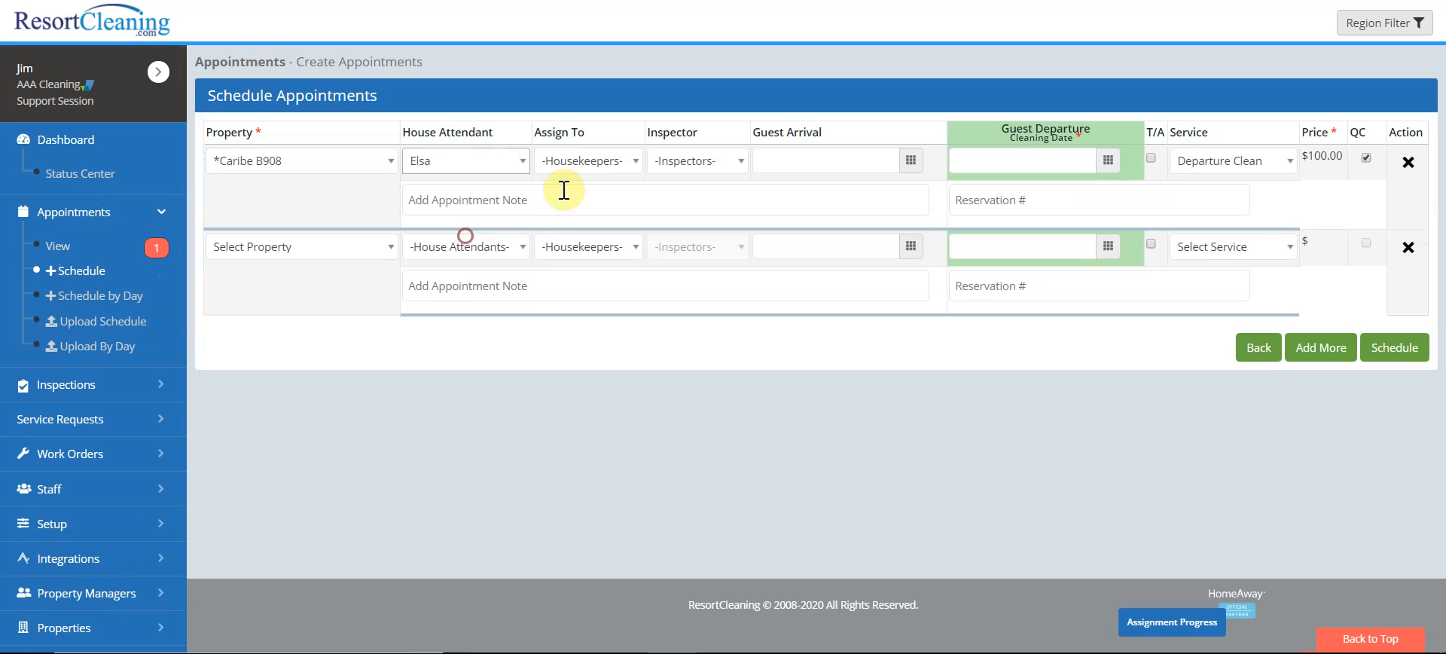
{"action": "left_click", "coordinate": [474, 239]}
Assign the housekeeper, set guest departure to 01/15/2020, and schedule the Departure Clean
{"action": "left_click", "coordinate": [587, 161]}
{"action": "scroll", "coordinate": [565, 323], "scroll_direction": "down", "scroll_amount": 3}
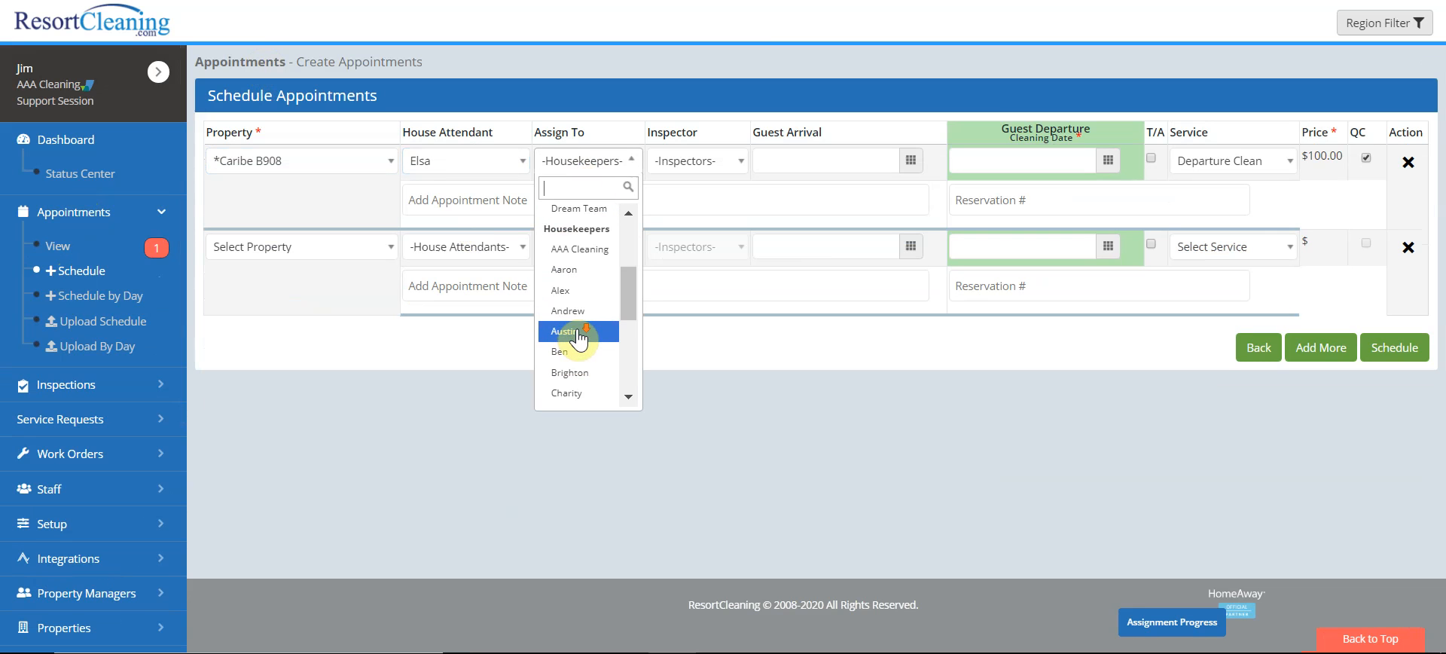
{"action": "left_click", "coordinate": [580, 271]}
{"action": "left_click", "coordinate": [1031, 162]}
{"action": "left_click", "coordinate": [1076, 294]}
{"action": "left_click", "coordinate": [1394, 351]}
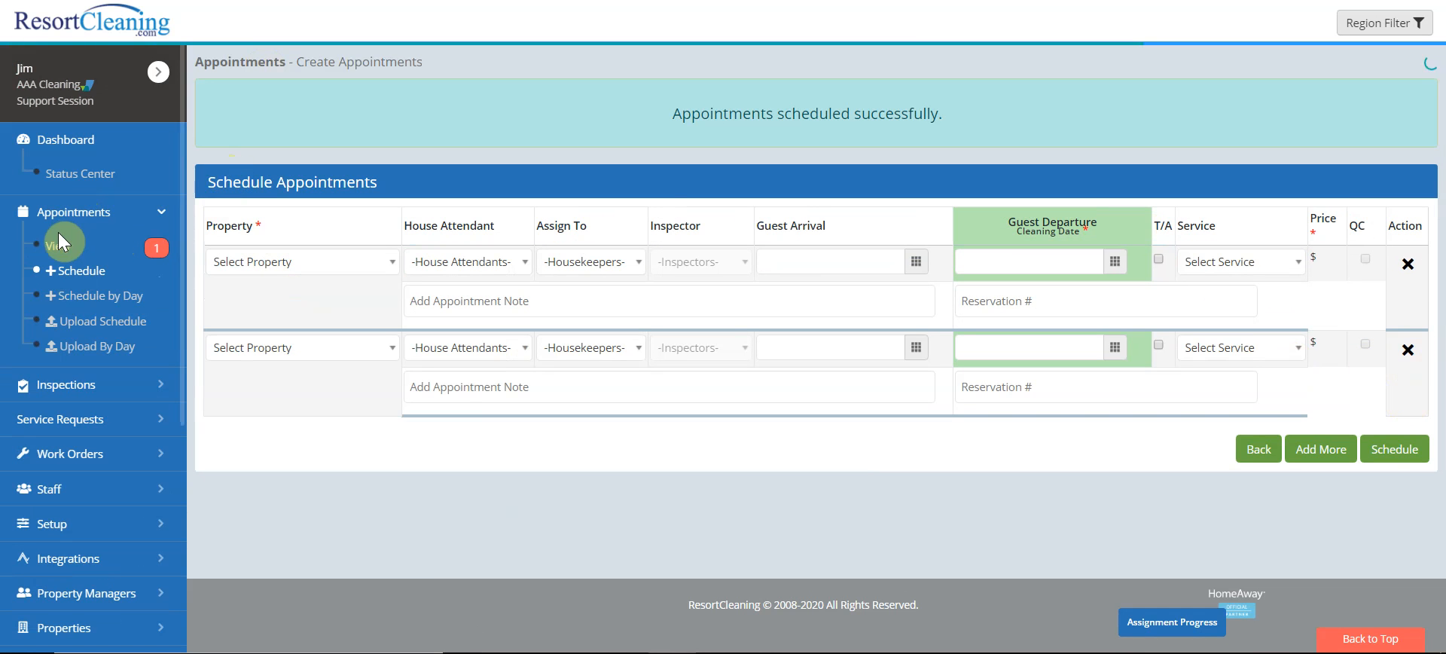
In the Status Center, check Caribe B908's support task details, then close the dialog
{"action": "left_click", "coordinate": [58, 248]}
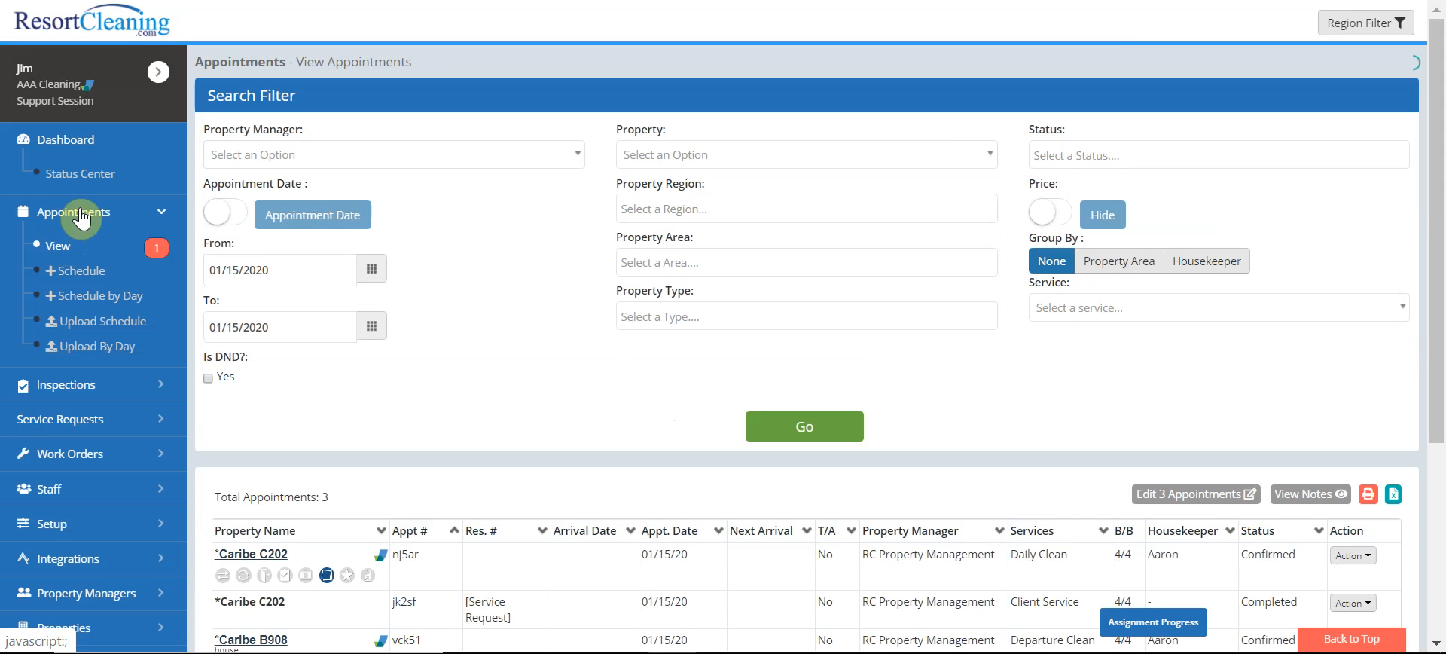
{"action": "left_click", "coordinate": [94, 173]}
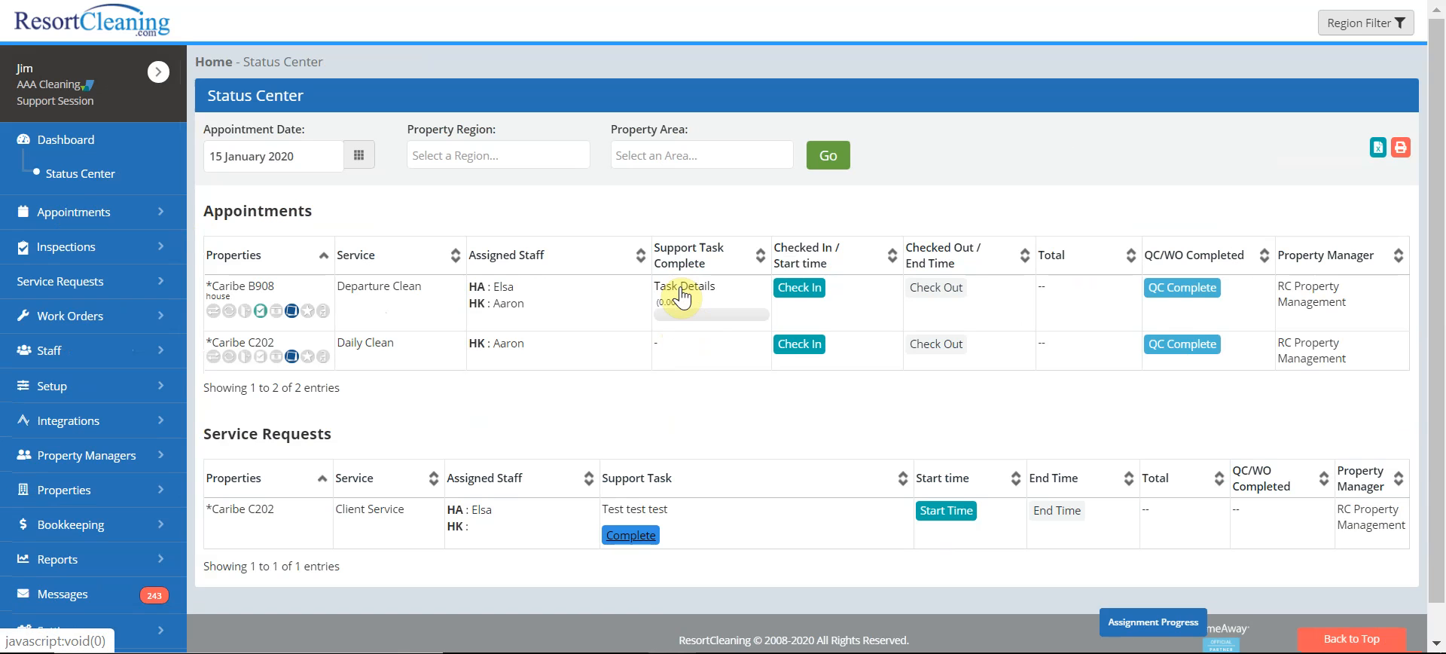
{"action": "left_click", "coordinate": [681, 290]}
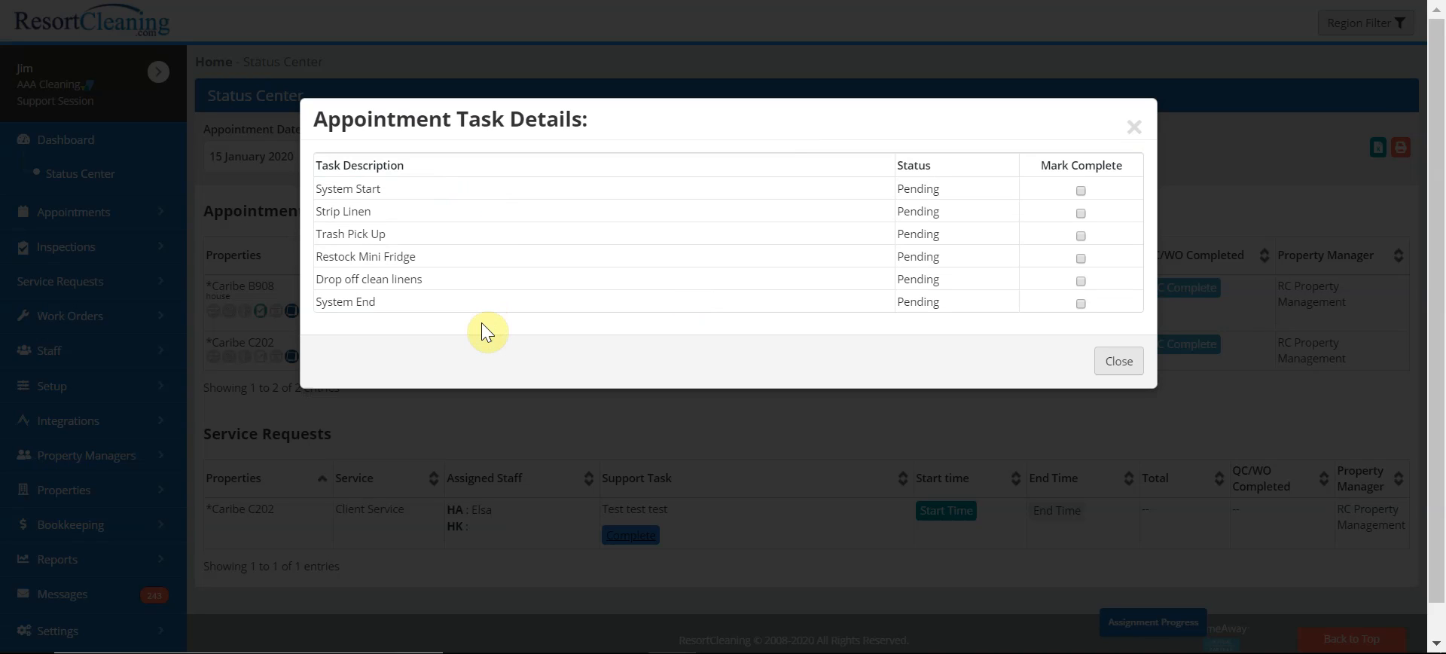
{"action": "left_click", "coordinate": [1132, 127]}
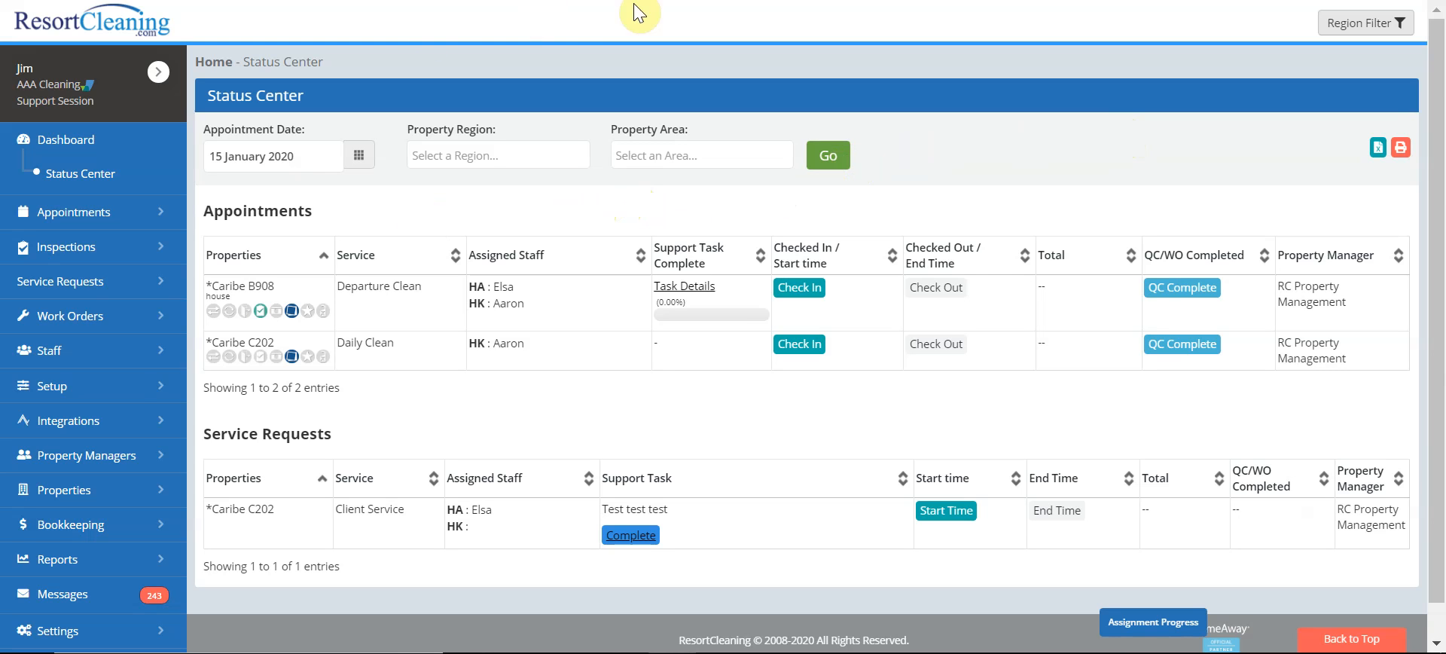
Open the ResortCleaning Workforce app in a new tab and load the 01/15/2020 pending appointments
{"action": "left_click", "coordinate": [653, 0]}
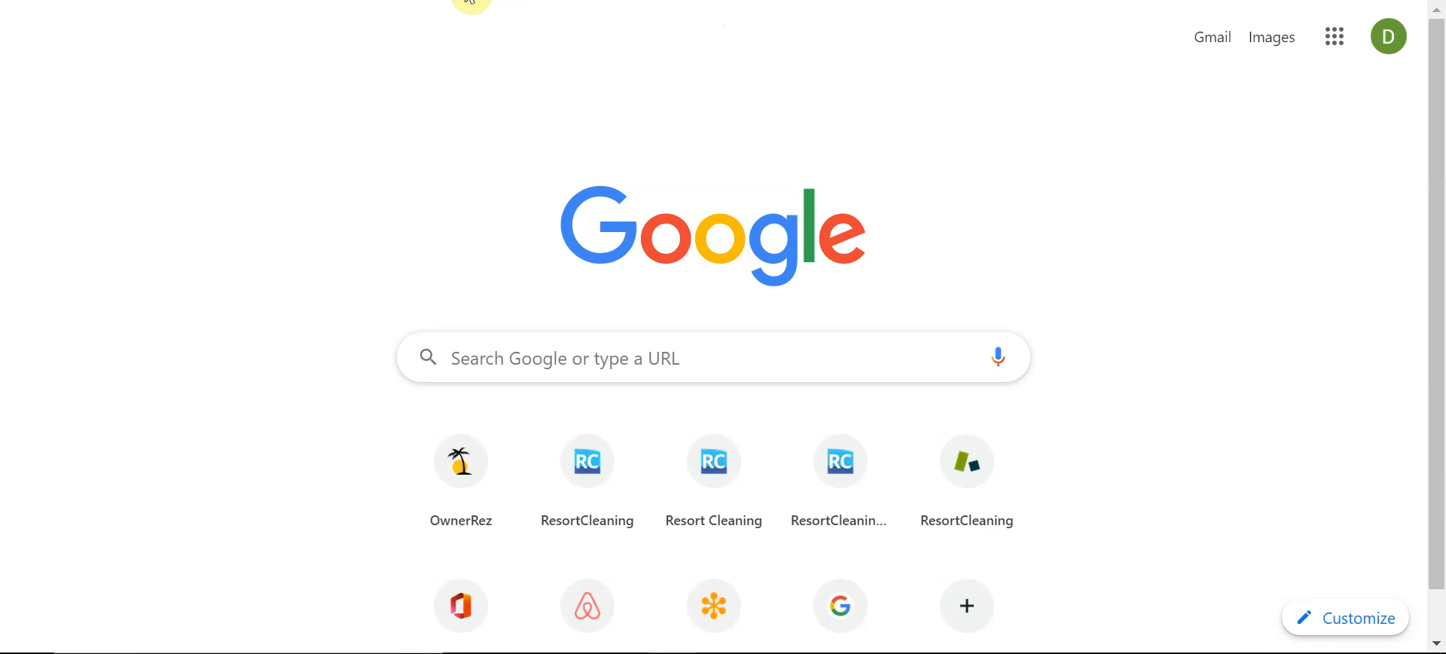
{"action": "left_click", "coordinate": [365, 0]}
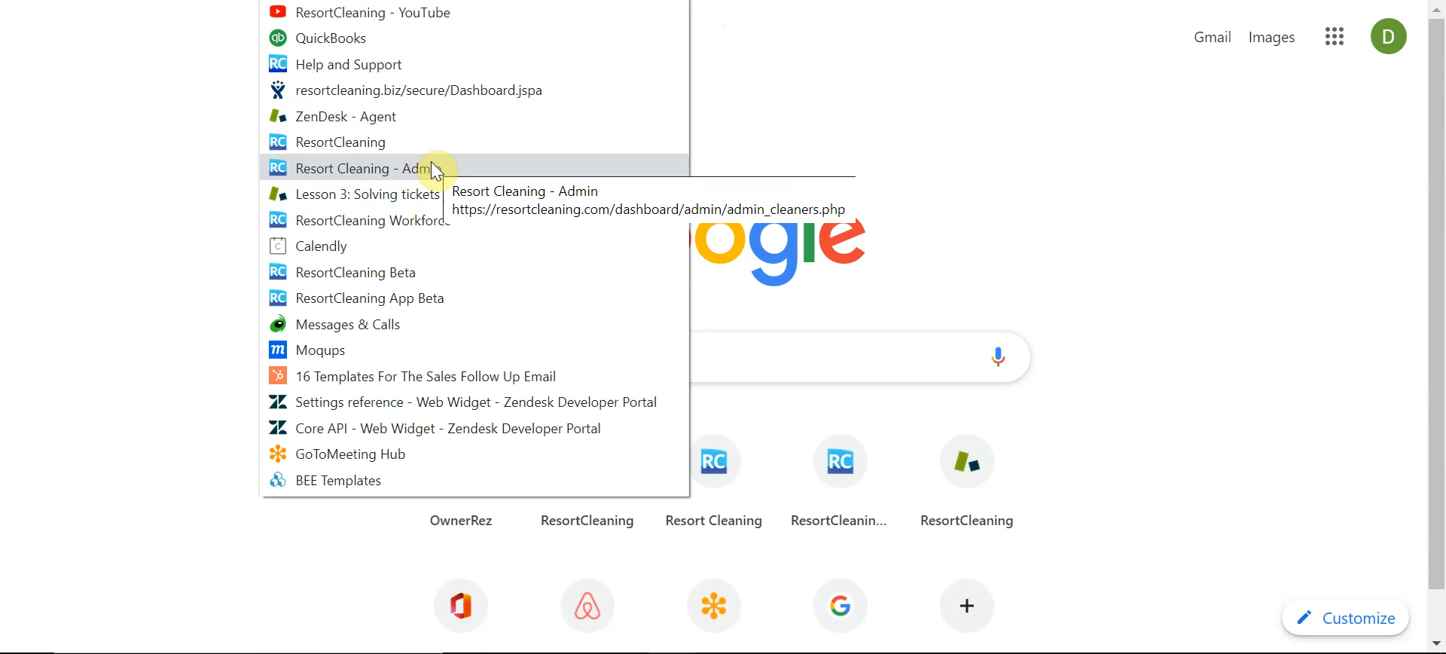
{"action": "left_click", "coordinate": [407, 220]}
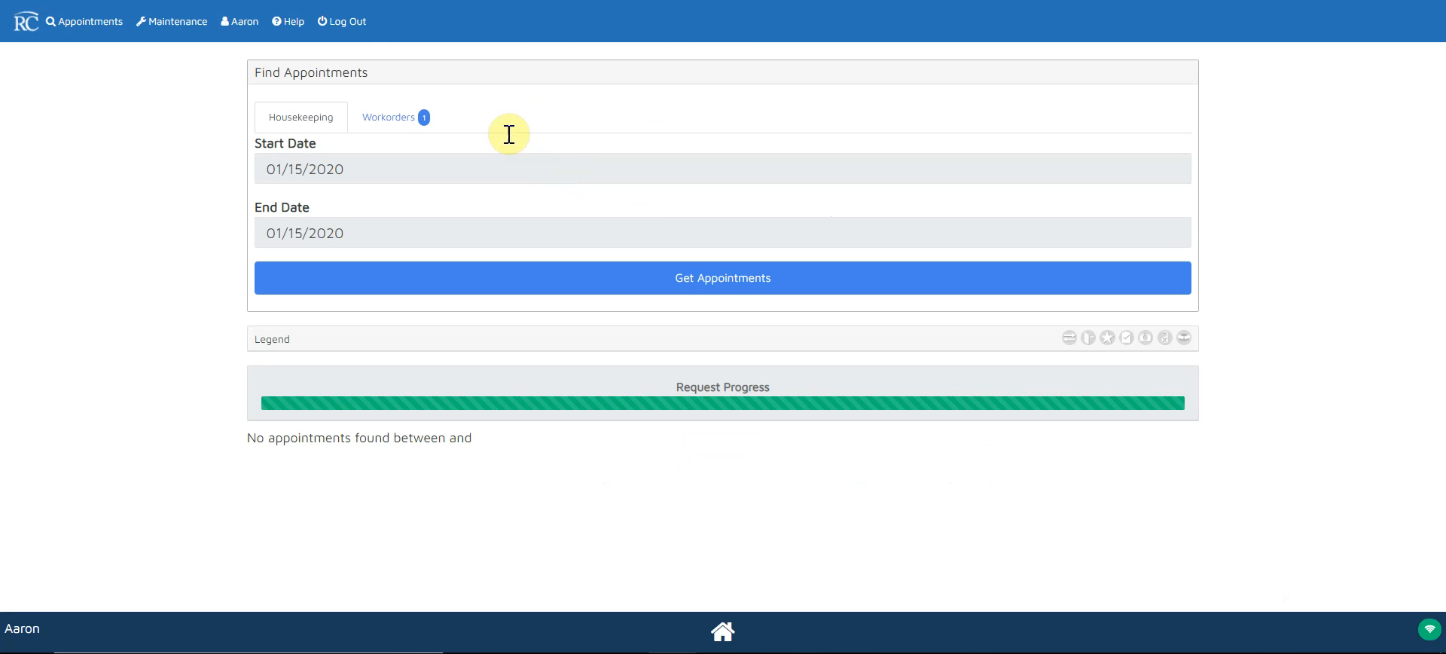
{"action": "left_click", "coordinate": [587, 282]}
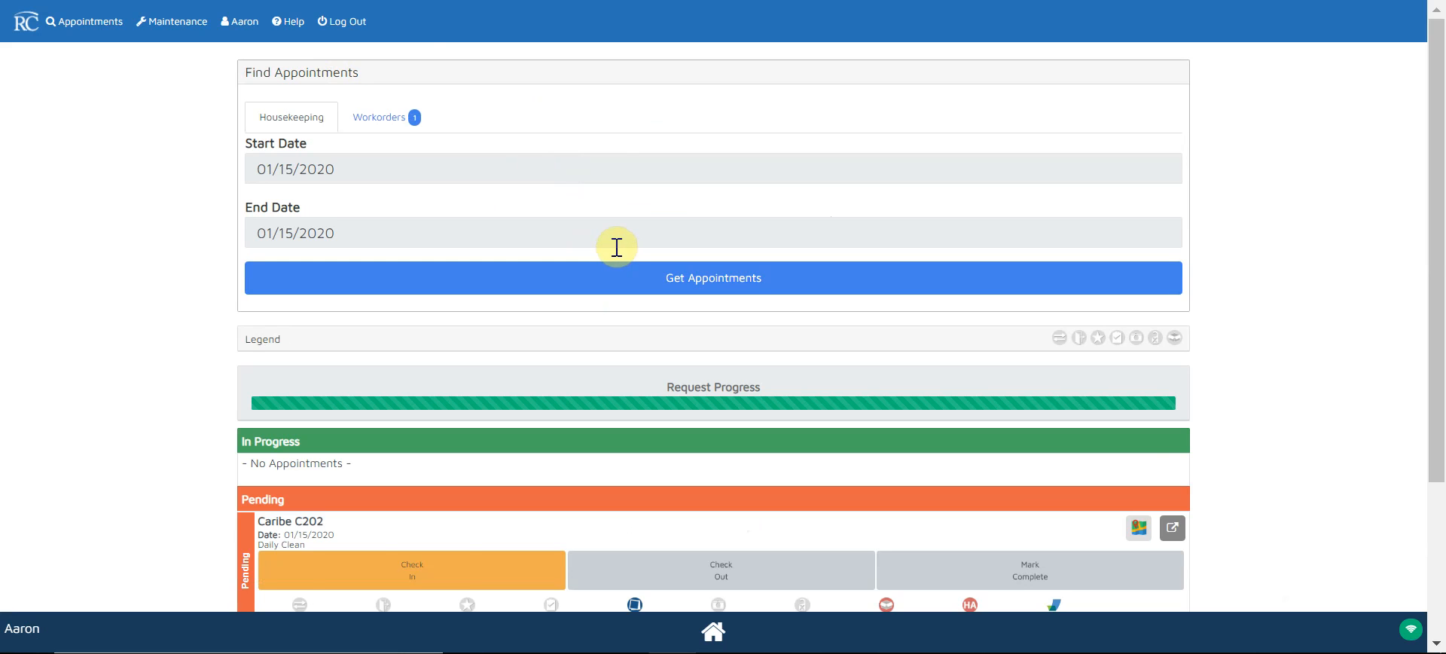
{"action": "scroll", "coordinate": [612, 247], "scroll_direction": "down", "scroll_amount": 2}
{"action": "scroll", "coordinate": [612, 247], "scroll_direction": "down", "scroll_amount": 1}
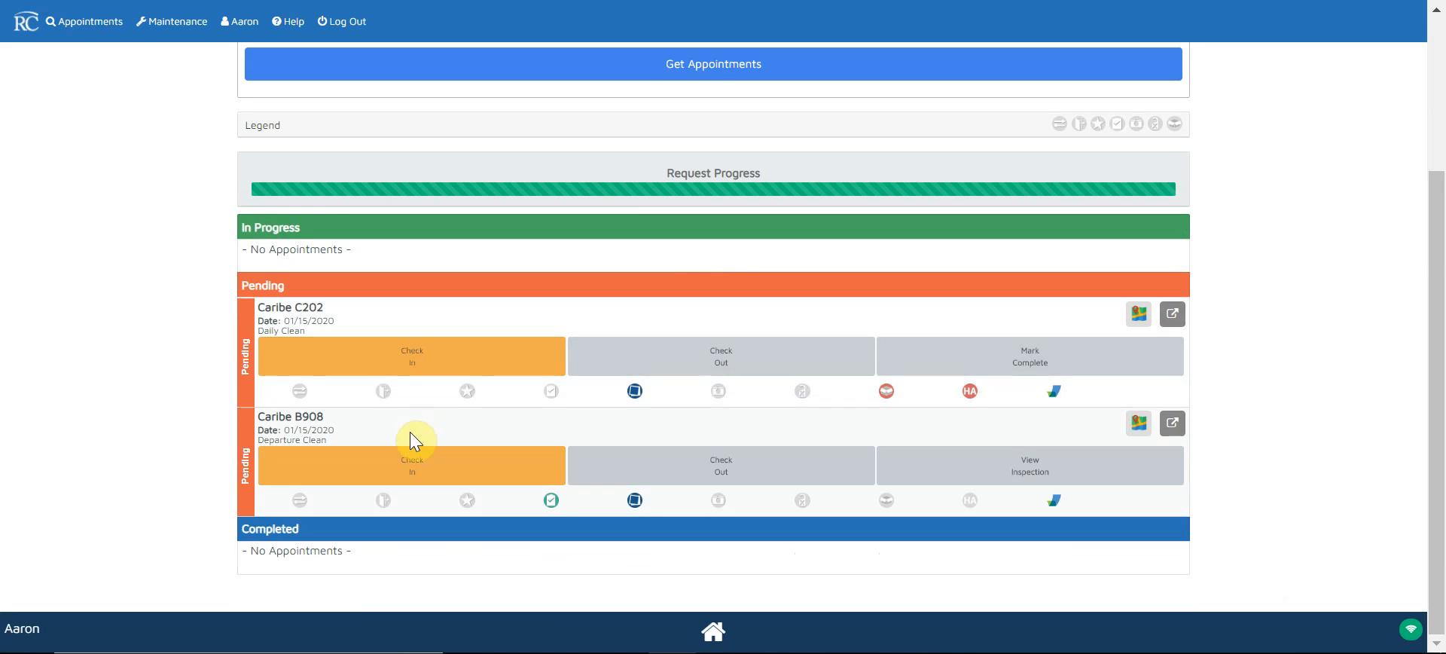
Submit a 'Need extra towels.' house attendant request for Caribe B908, then return to the Status Center
{"action": "left_click", "coordinate": [969, 501]}
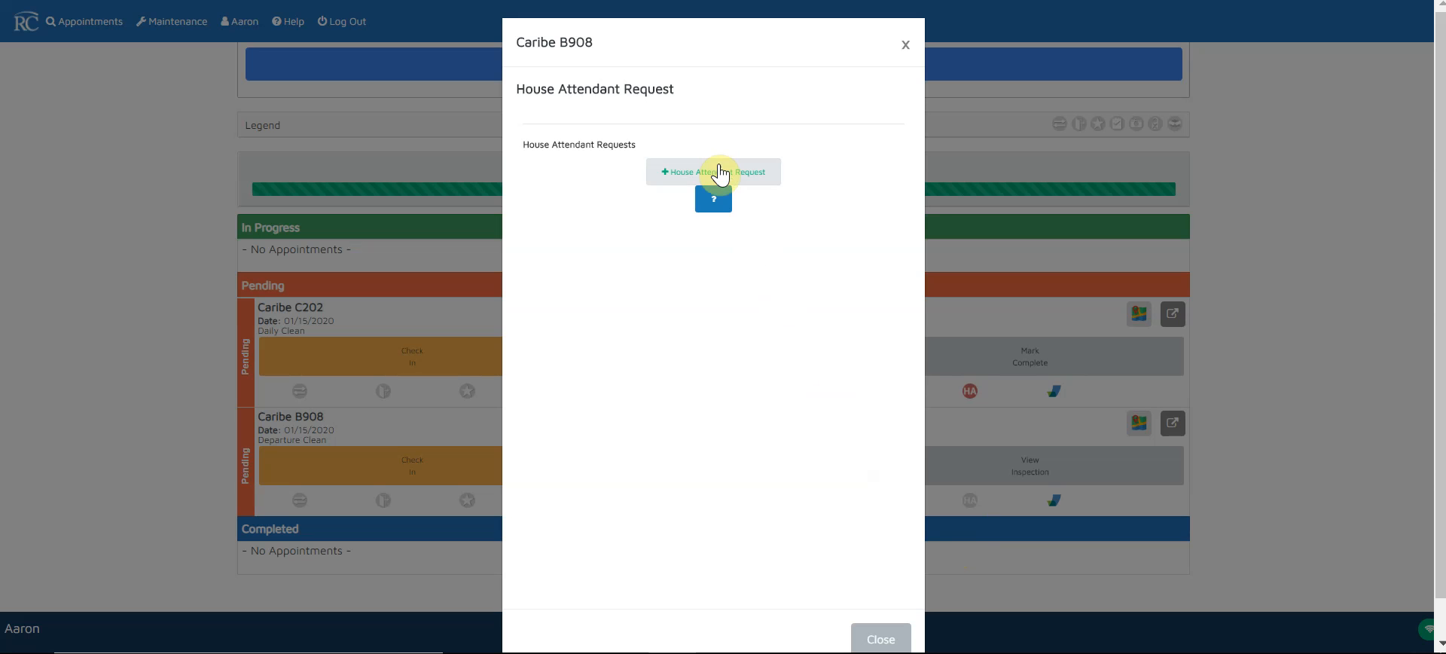
{"action": "left_click", "coordinate": [717, 170]}
{"action": "left_click", "coordinate": [697, 187]}
{"action": "type", "text": "Ne"}
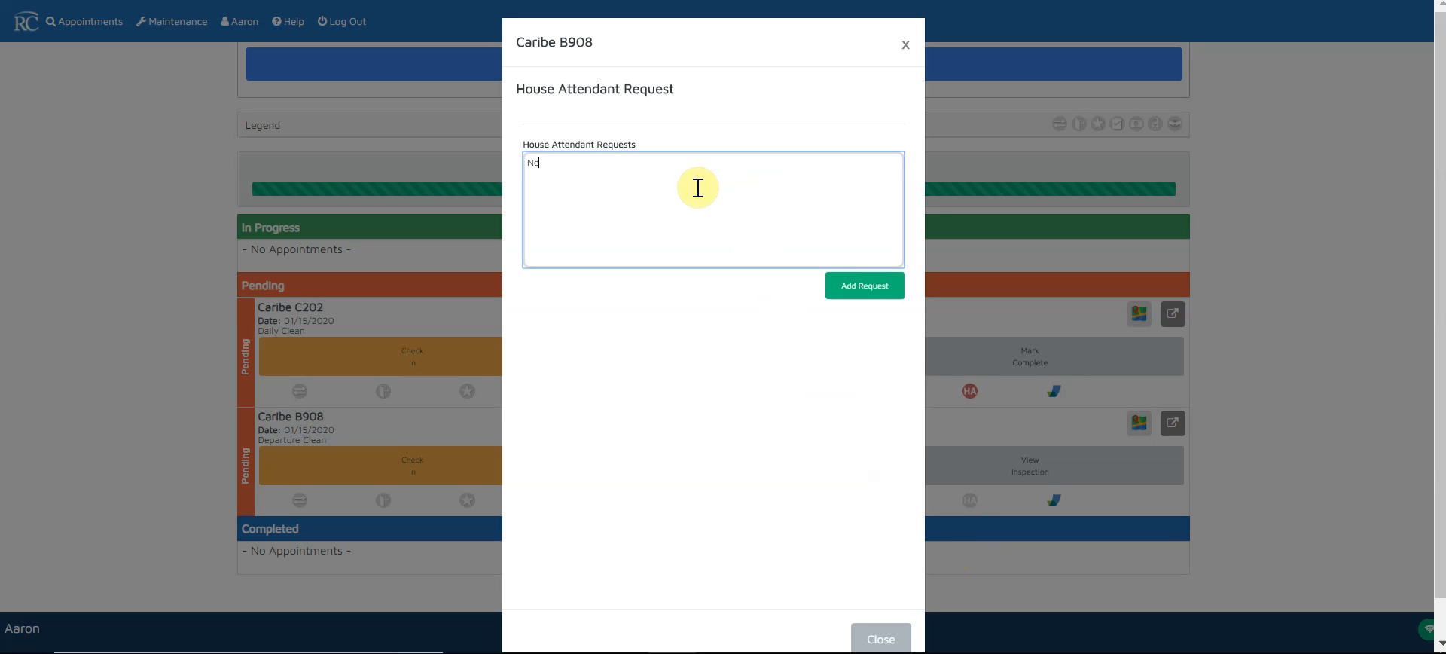
{"action": "type", "text": "ed extra towels."}
{"action": "left_click", "coordinate": [857, 293]}
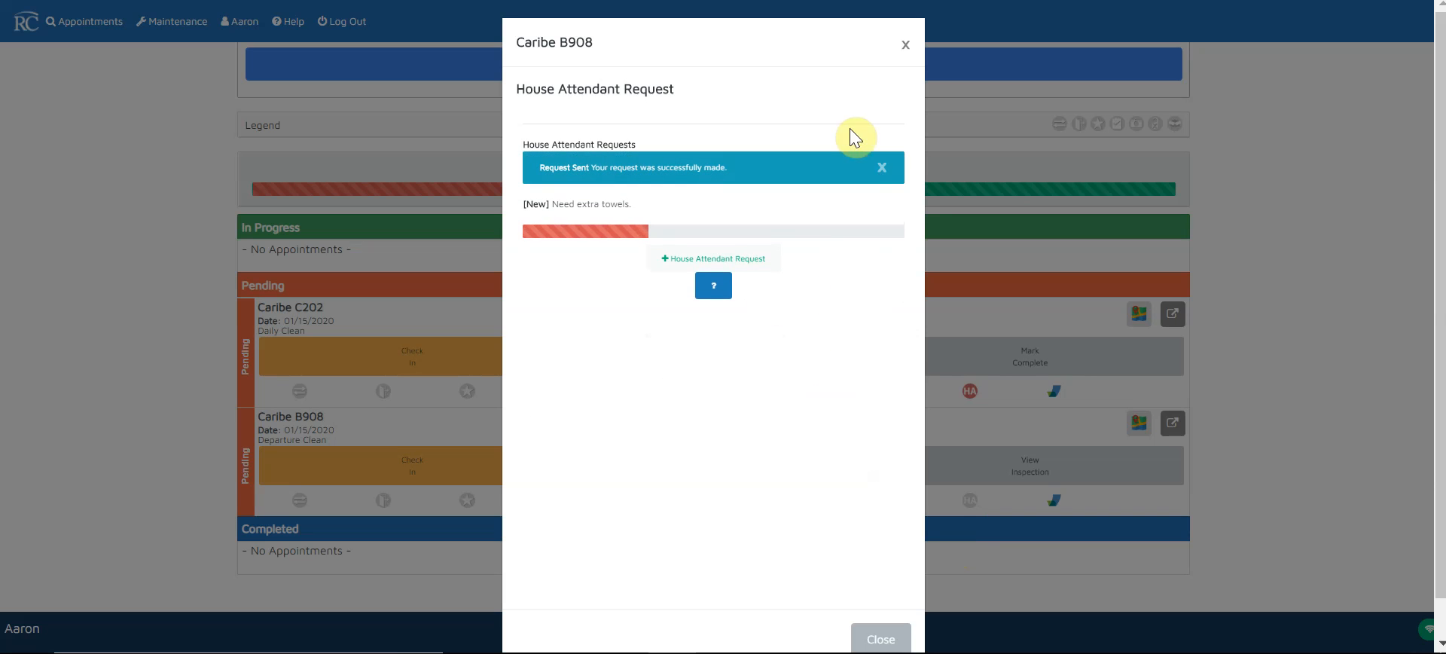
{"action": "left_click", "coordinate": [905, 44]}
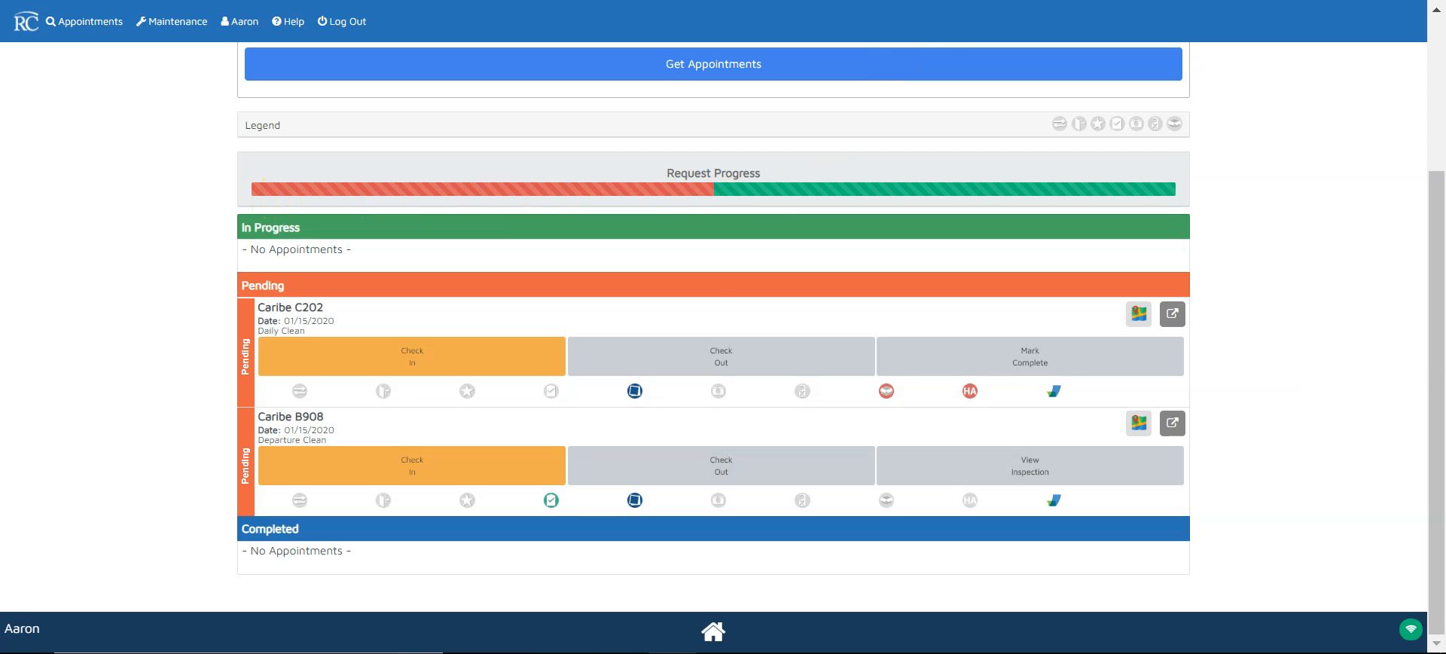
{"action": "left_click", "coordinate": [1032, 0]}
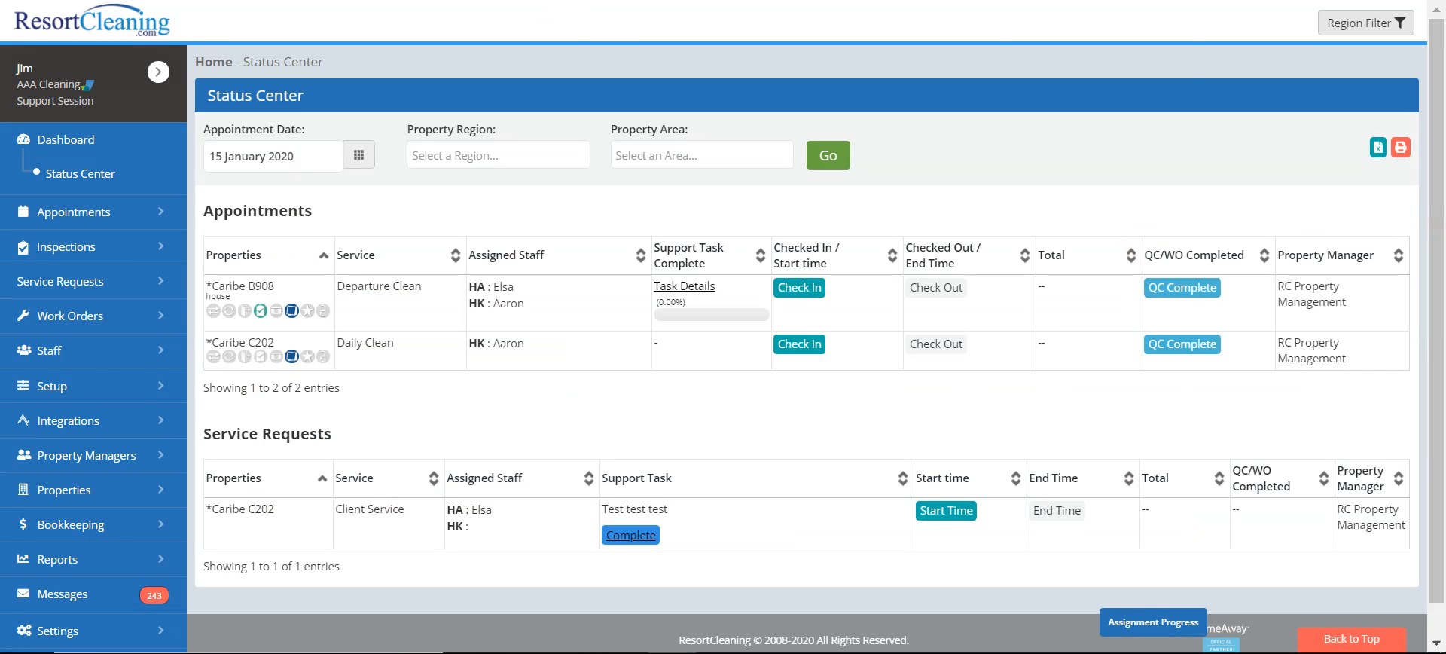
Reload the Status Center and assign the Caribe B908 extra-towels request to the house attendant
{"action": "right_click", "coordinate": [943, 0]}
{"action": "left_click", "coordinate": [979, 0]}
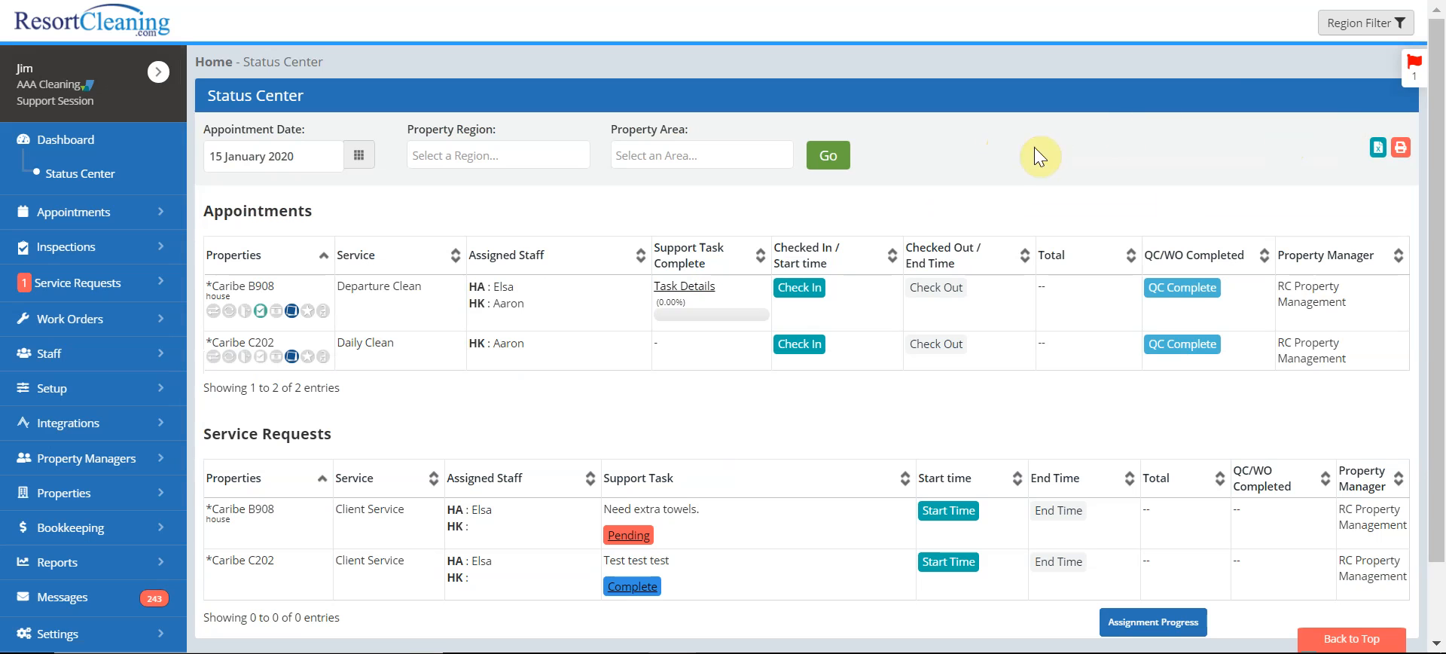
{"action": "left_click", "coordinate": [1415, 68]}
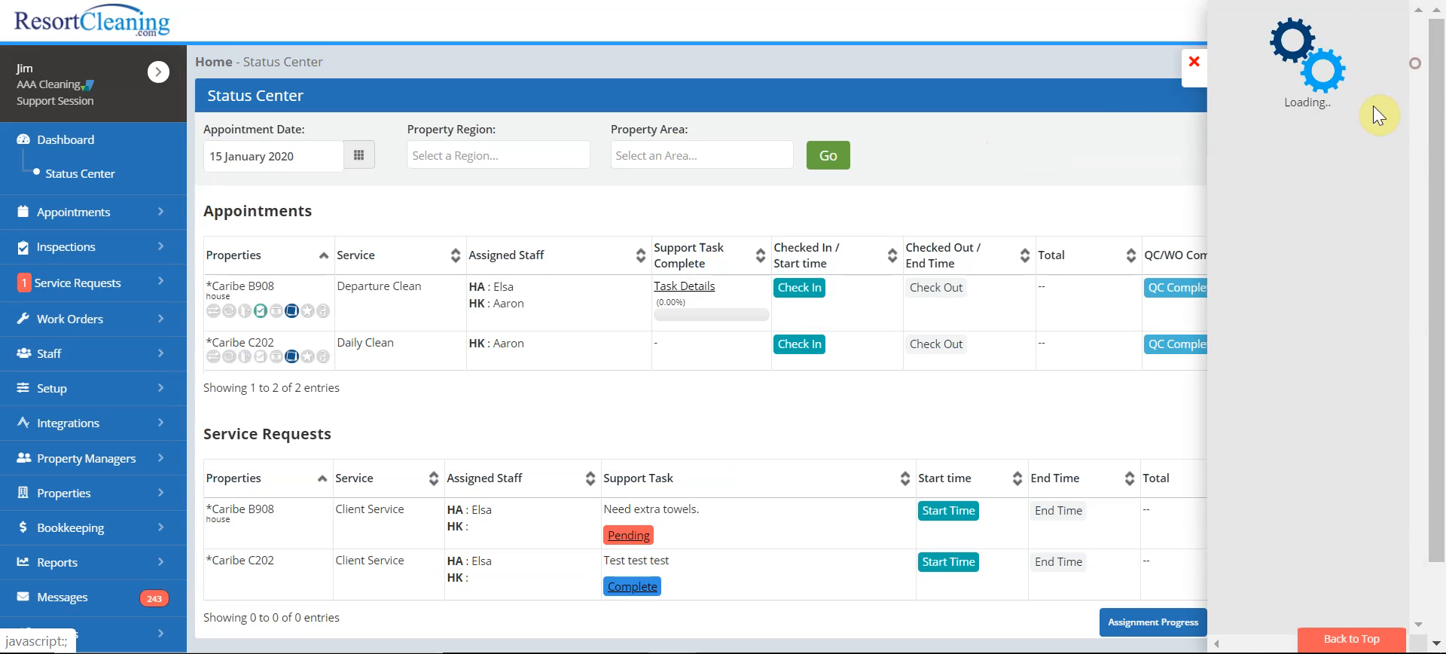
{"action": "left_click", "coordinate": [1280, 183]}
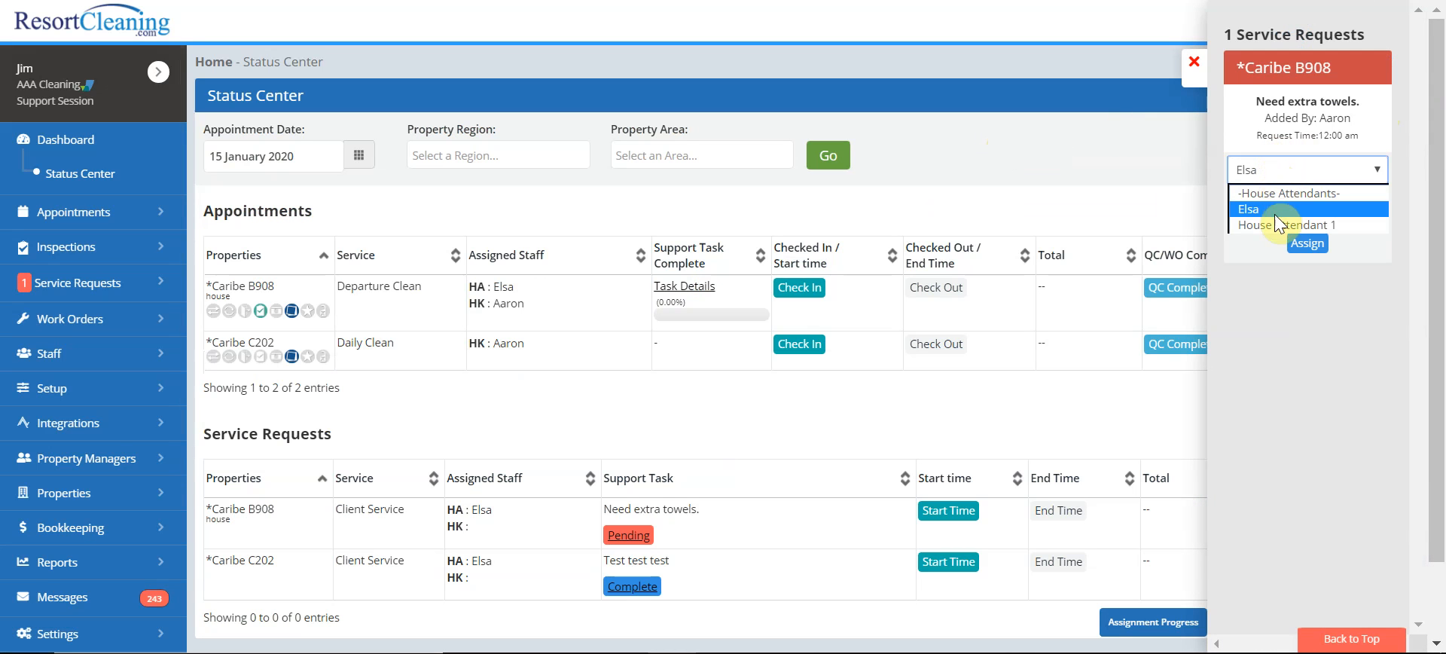
{"action": "left_click", "coordinate": [1274, 214]}
{"action": "left_click", "coordinate": [1312, 249]}
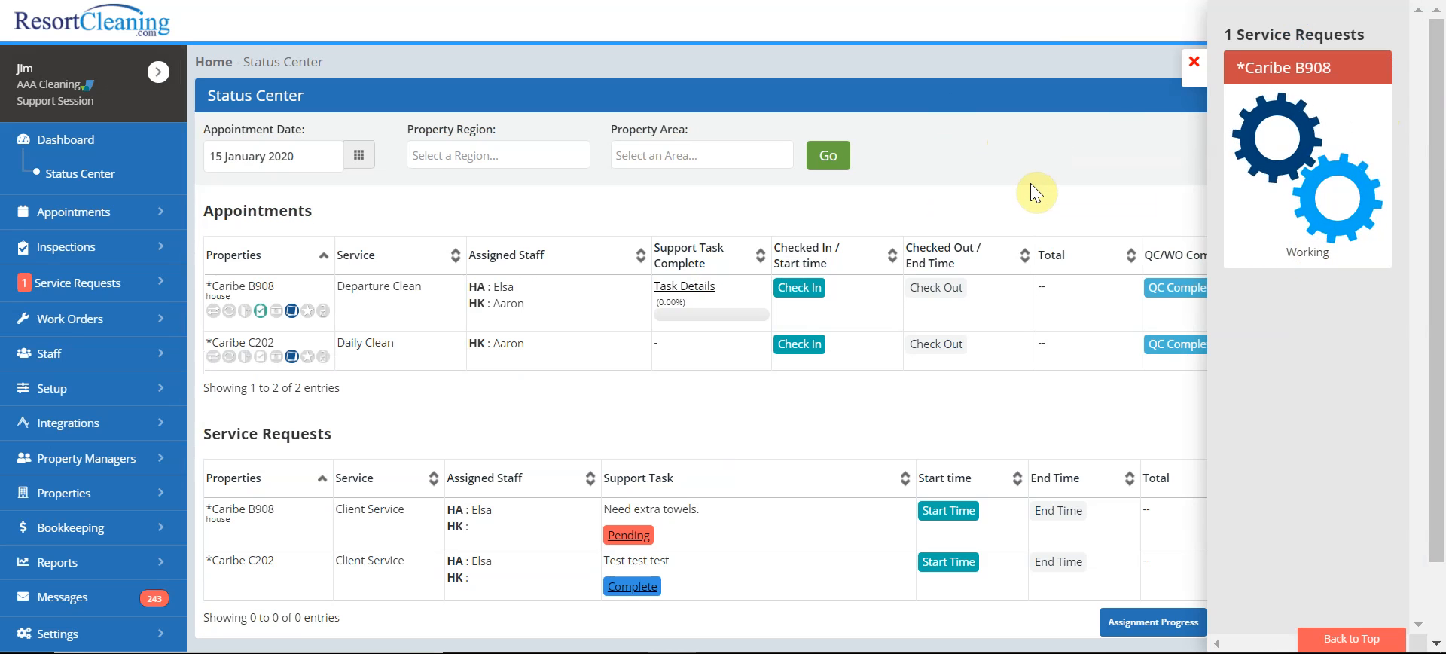
{"action": "left_click", "coordinate": [1190, 59]}
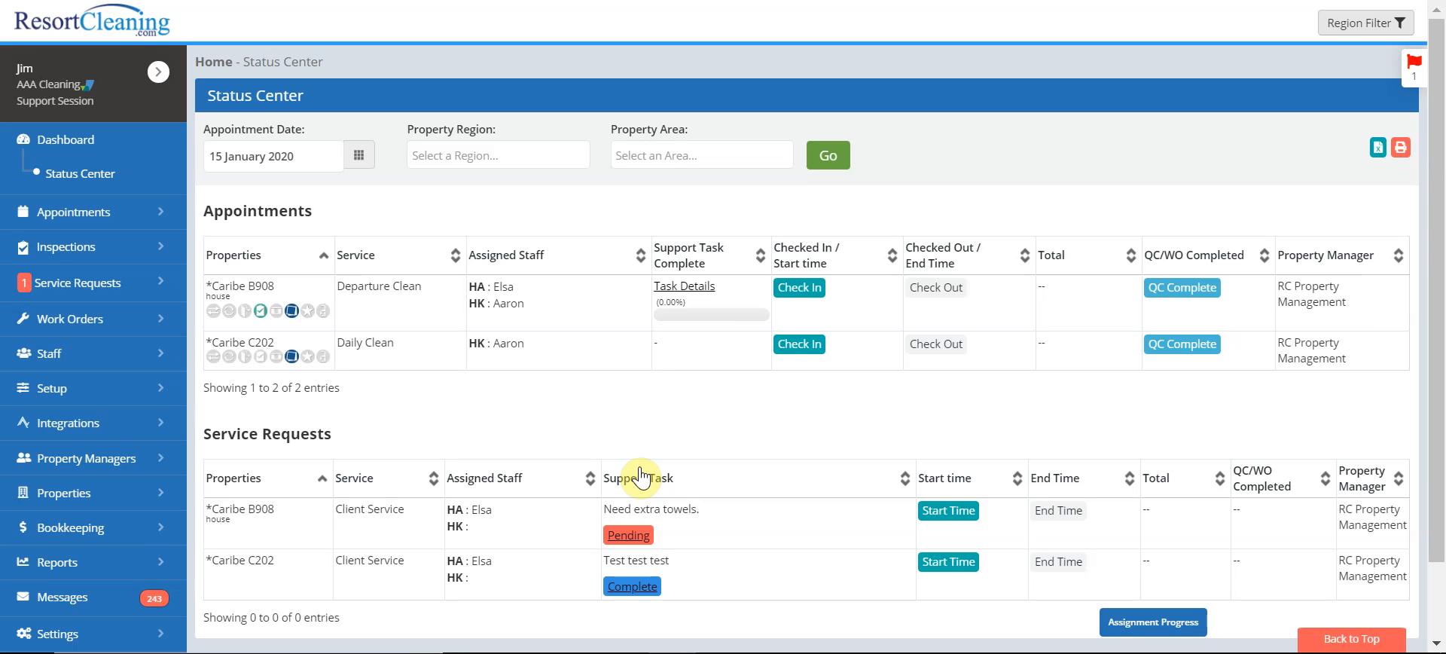
Start a new service request for Caribe C202 with the description 'Take VCR remote'
{"action": "left_click", "coordinate": [64, 286]}
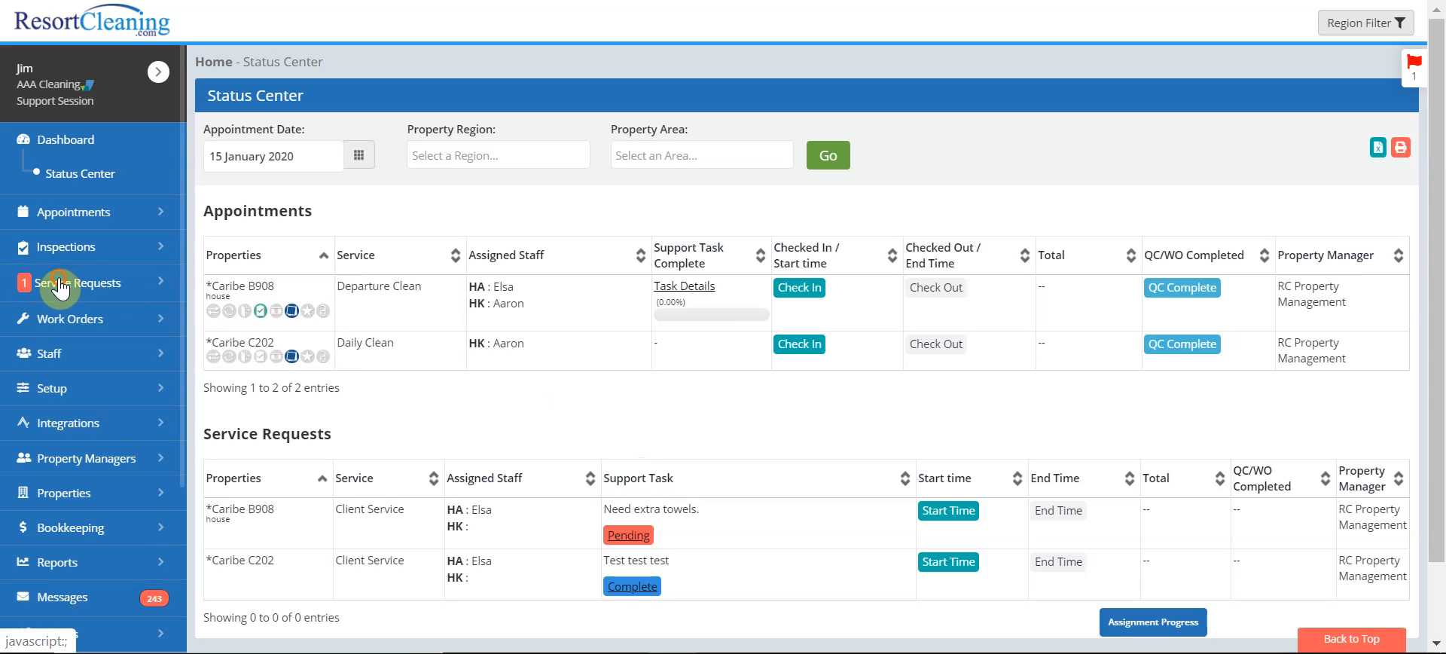
{"action": "left_click", "coordinate": [89, 368]}
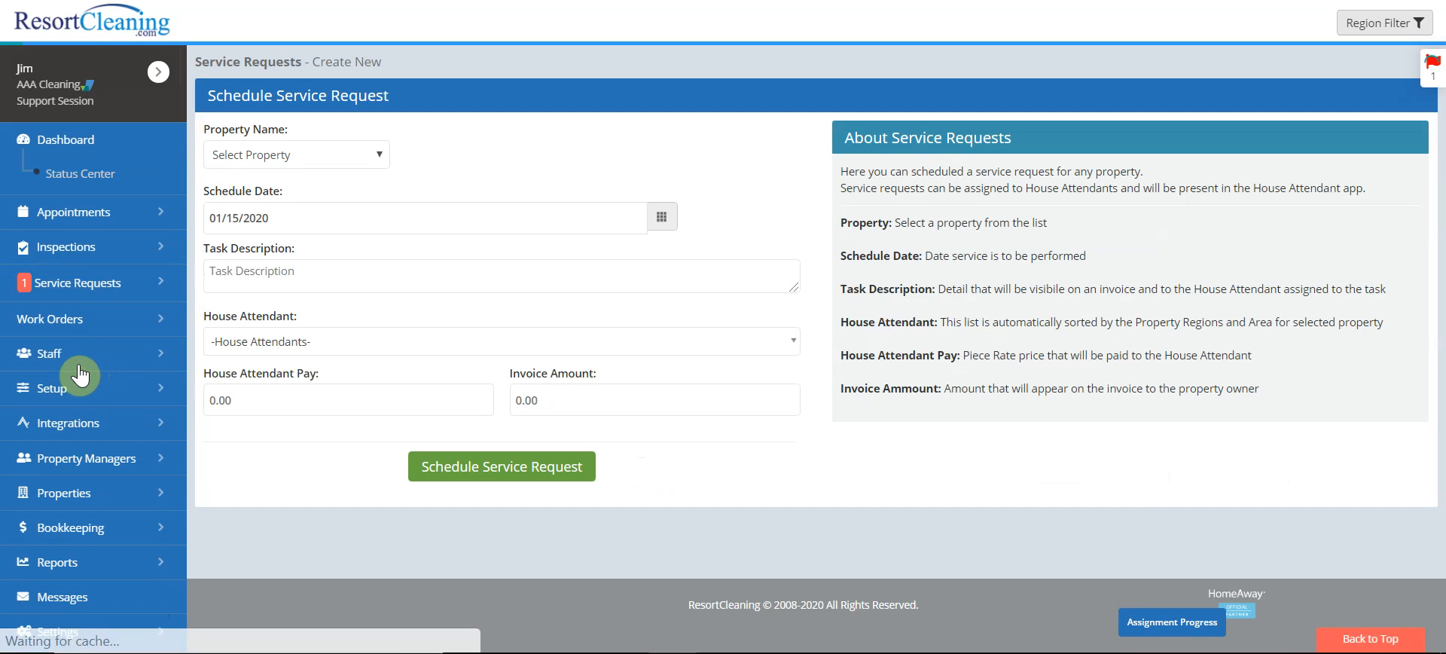
{"action": "left_click", "coordinate": [341, 168]}
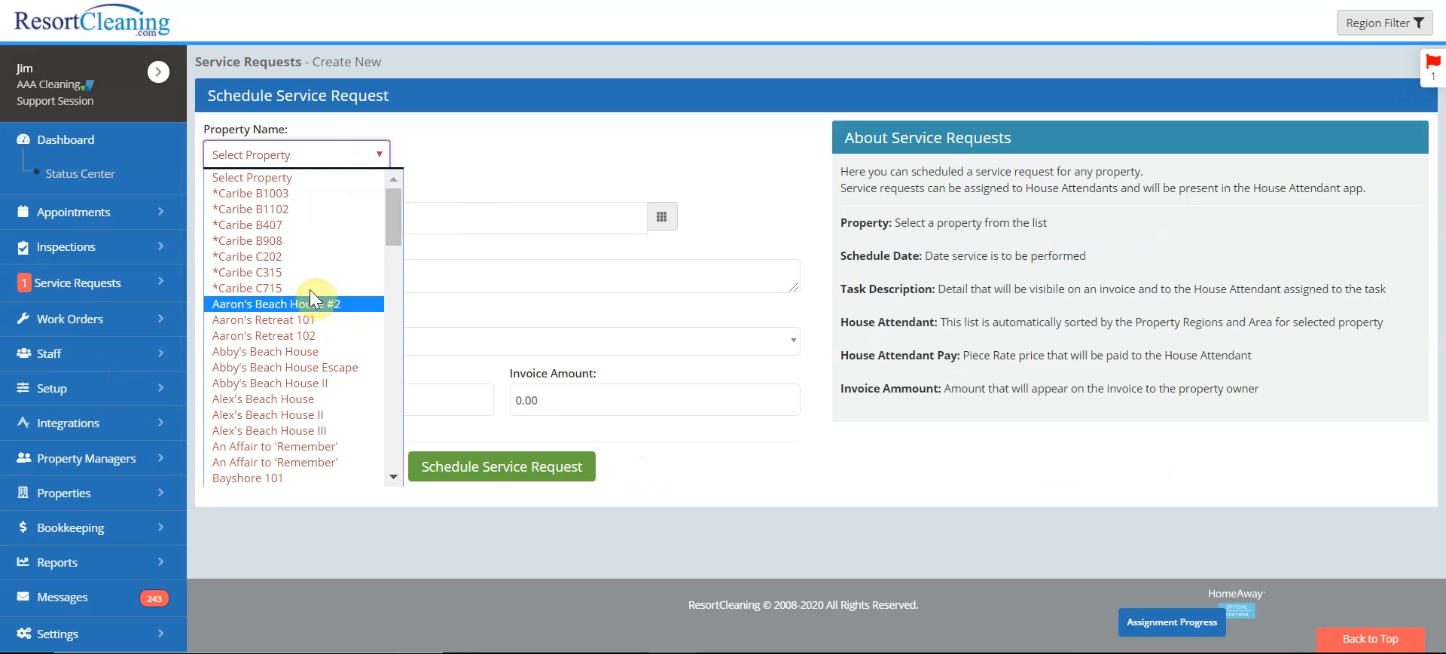
{"action": "left_click", "coordinate": [337, 259]}
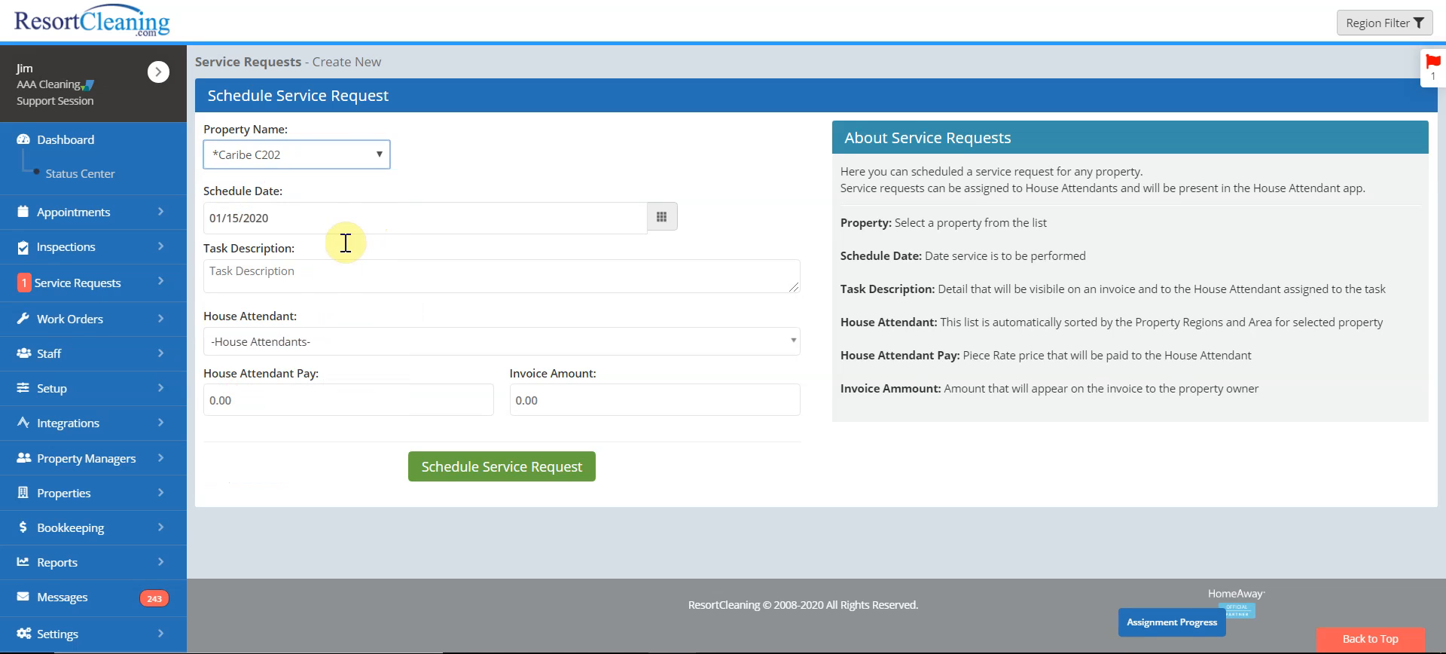
{"action": "left_click", "coordinate": [332, 275]}
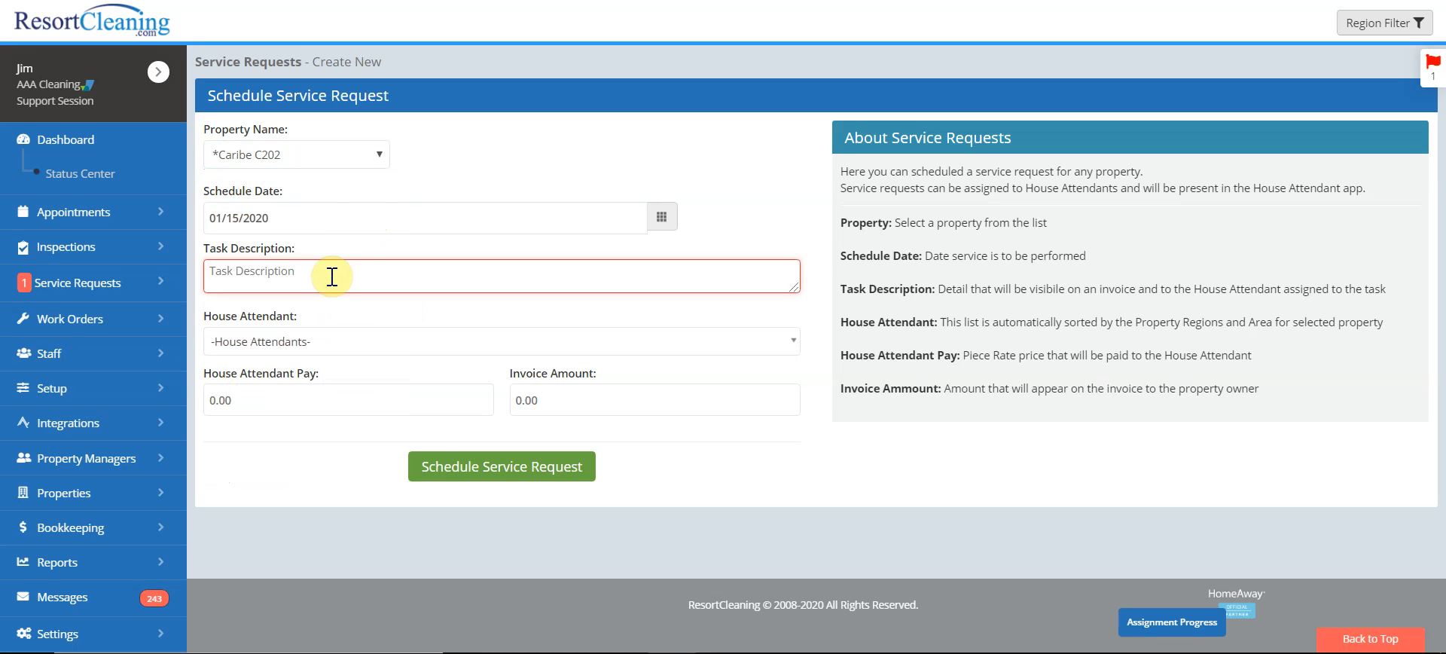
{"action": "type", "text": "Take VCR"}
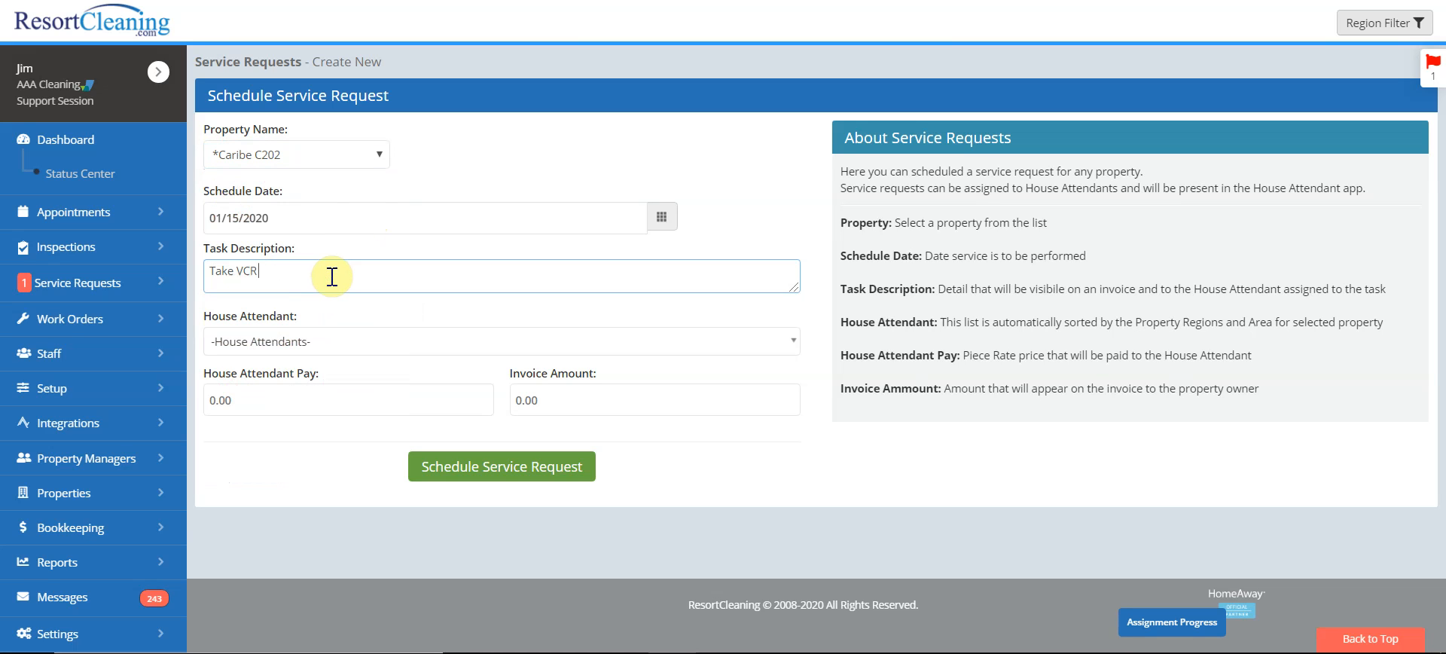
{"action": "type", "text": " remote"}
Set the house attendant pay to 5 and the invoice amount to 50
{"action": "left_click", "coordinate": [304, 400]}
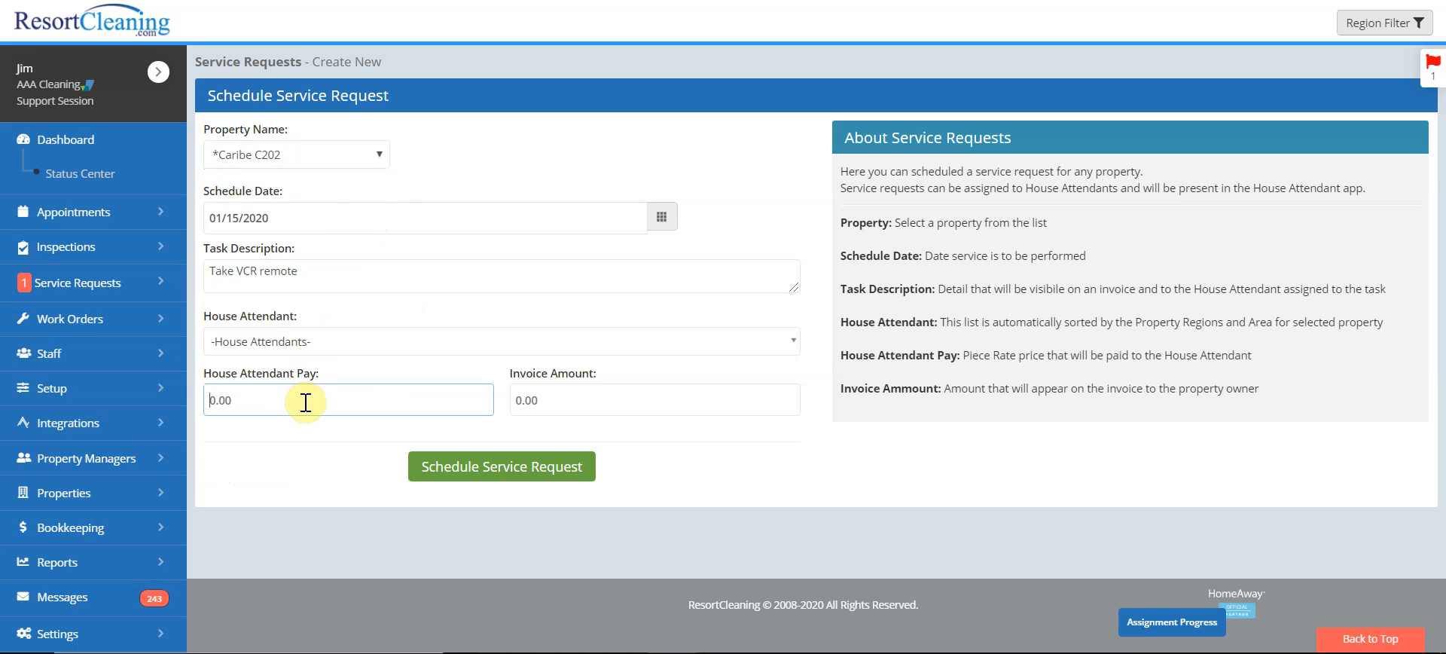
{"action": "type", "text": "5"}
{"action": "key", "text": "Tab"}
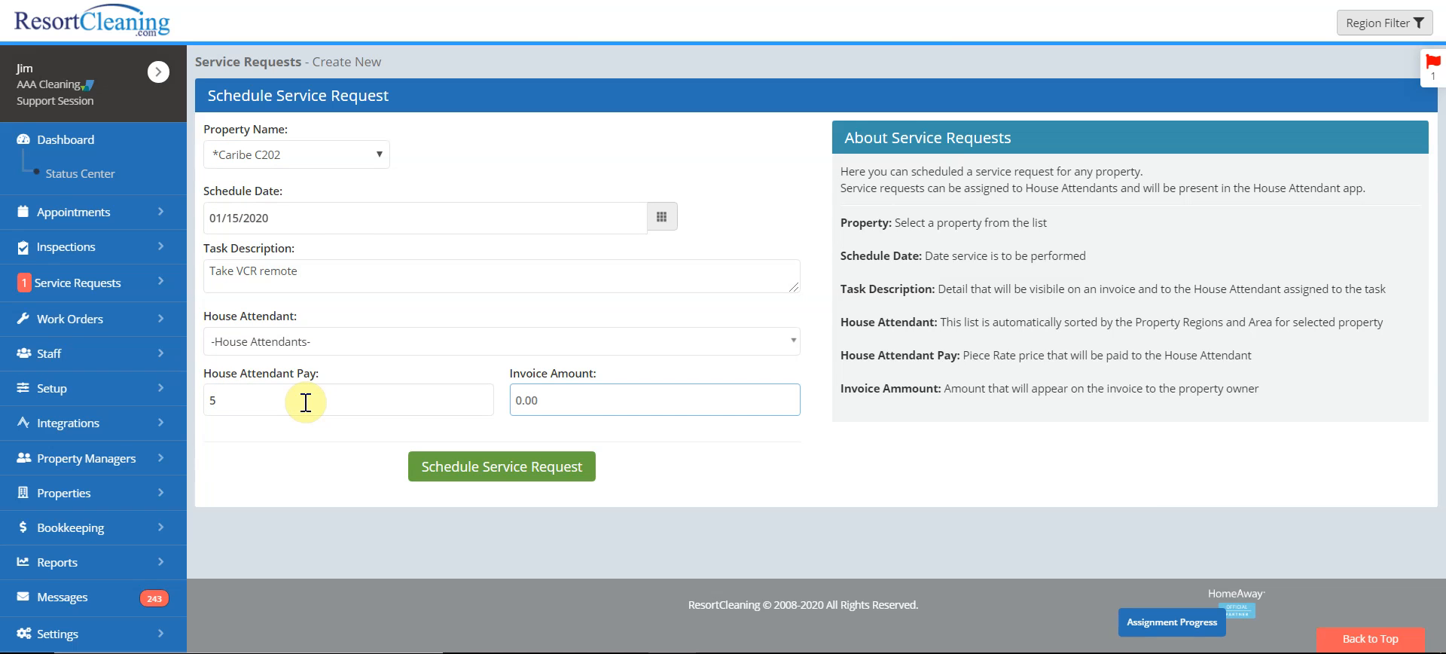
{"action": "type", "text": "50"}
{"action": "left_click", "coordinate": [561, 482]}
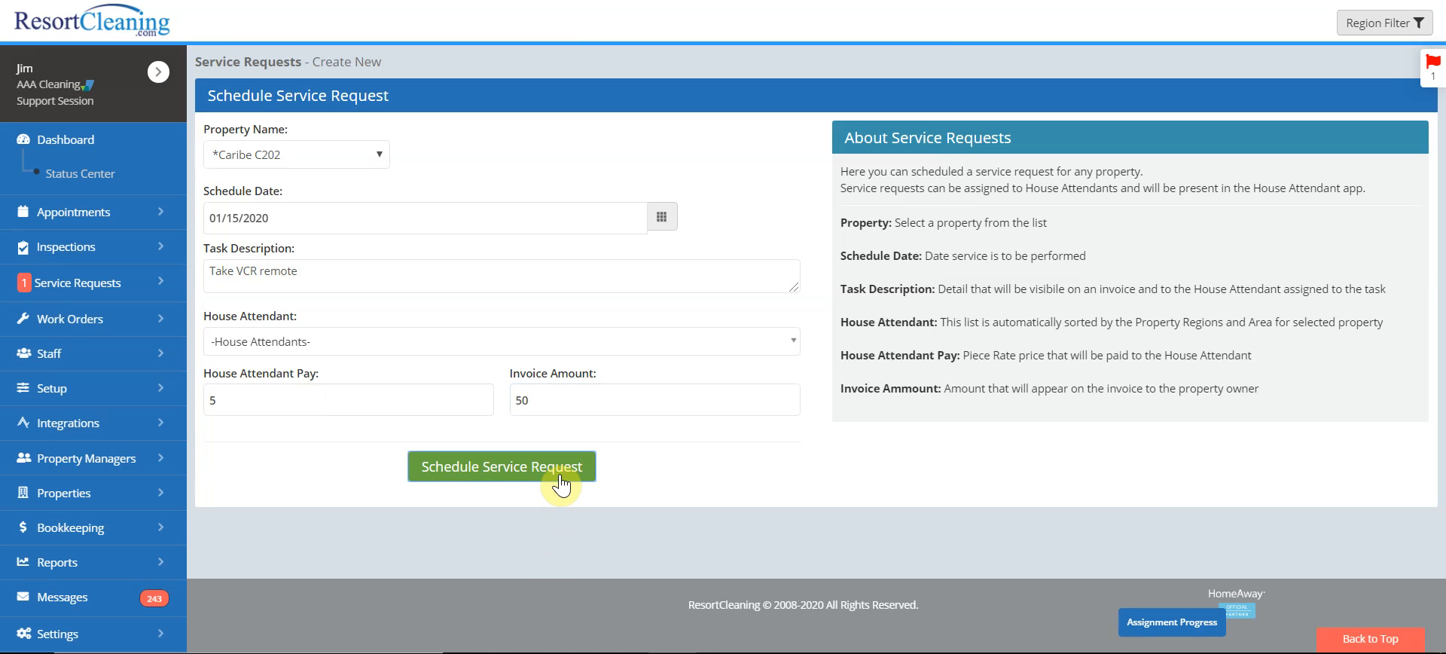
Assign the house attendant to the request and schedule it
{"action": "left_click", "coordinate": [473, 353]}
{"action": "left_click", "coordinate": [331, 423]}
{"action": "left_click", "coordinate": [498, 480]}
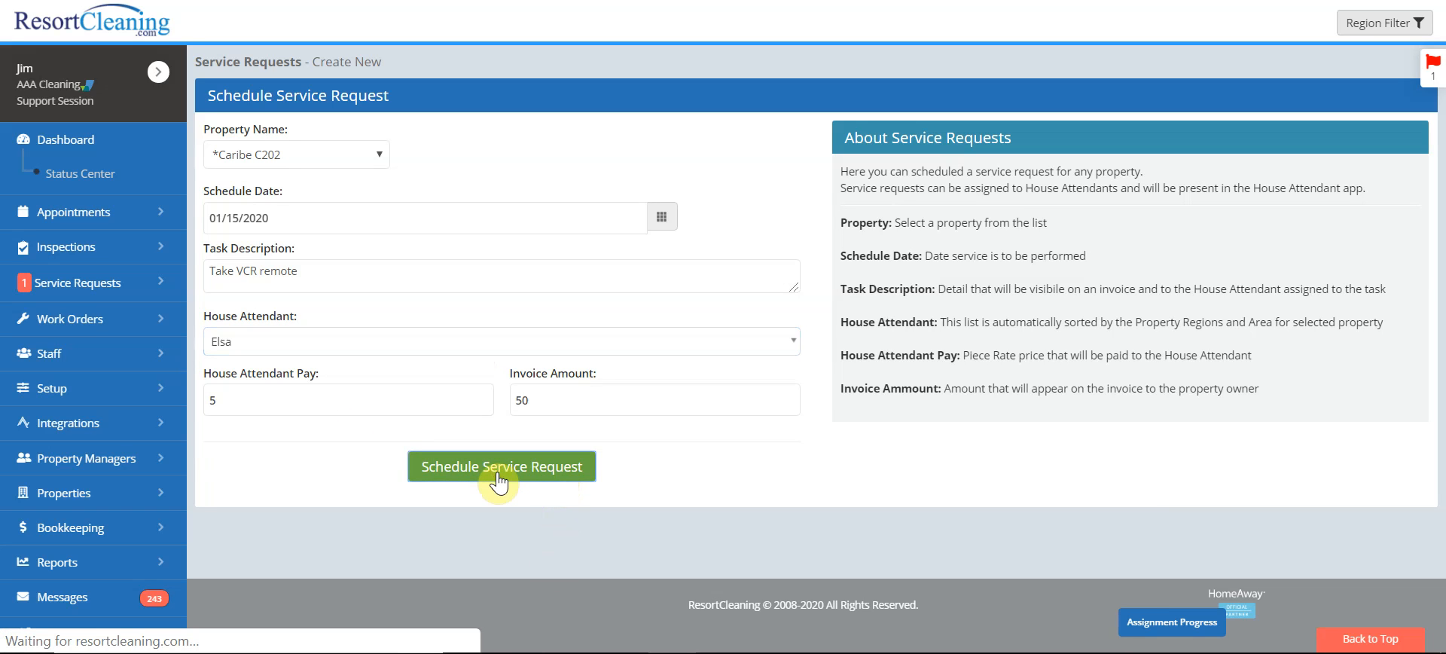